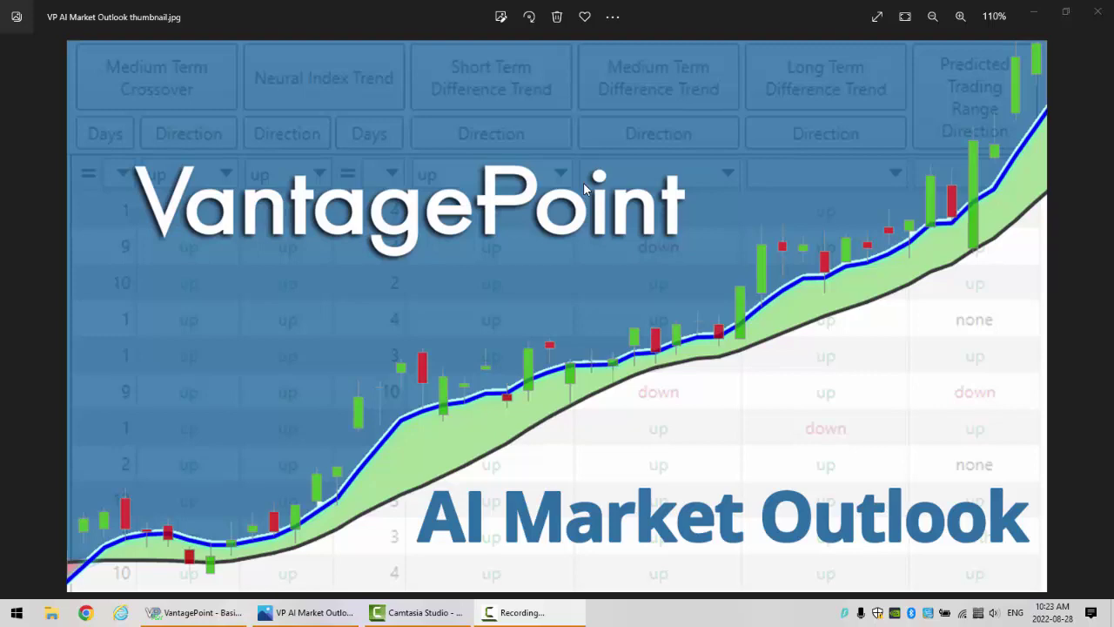
# Minimize the thumbnail image to reveal the daily U.S. Dollar Index chart
pyautogui.click(1035, 12)
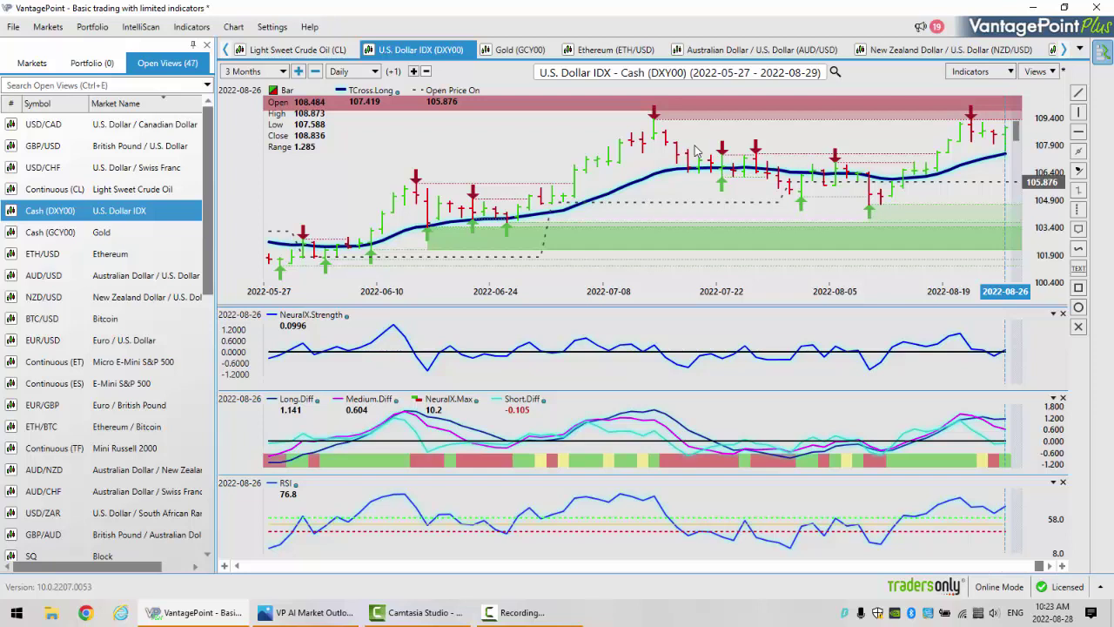
pyautogui.click(1014, 74)
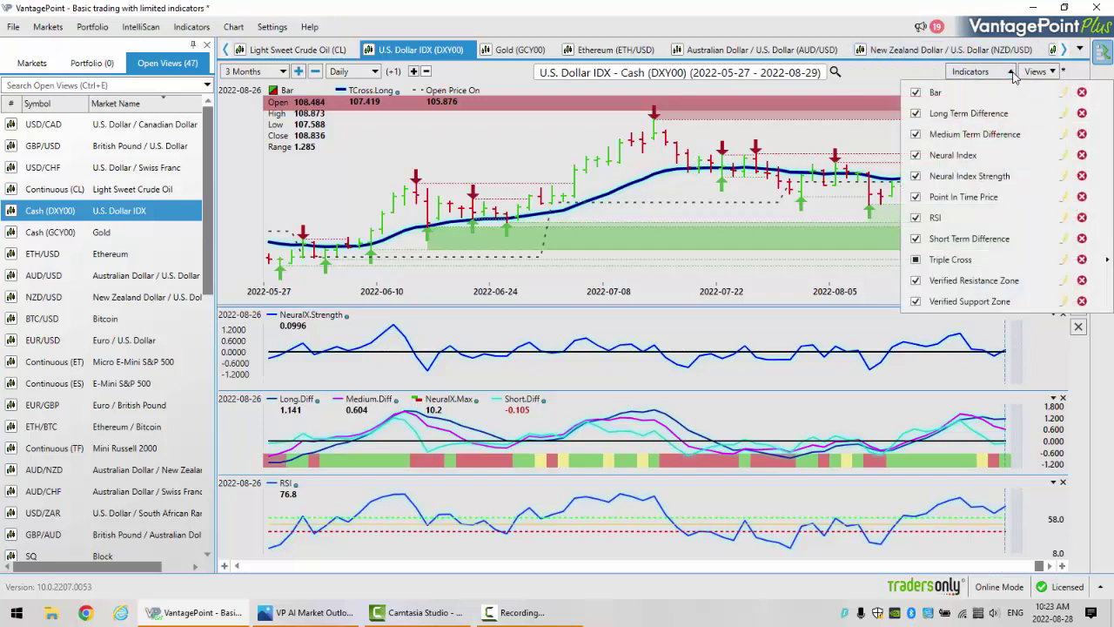
pyautogui.moveTo(938, 259)
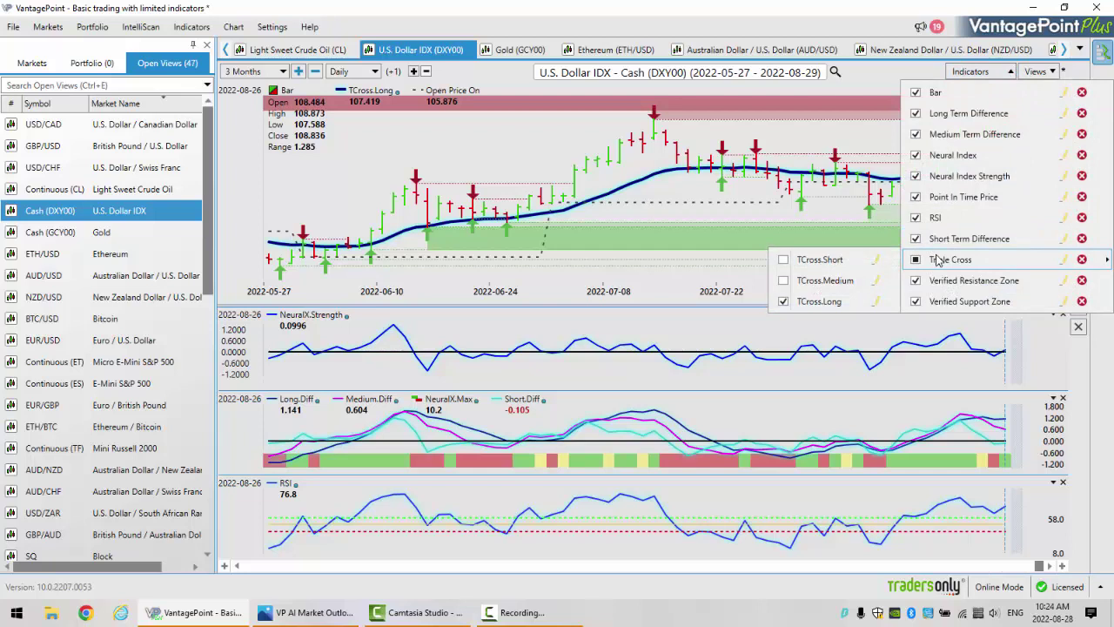
pyautogui.click(752, 183)
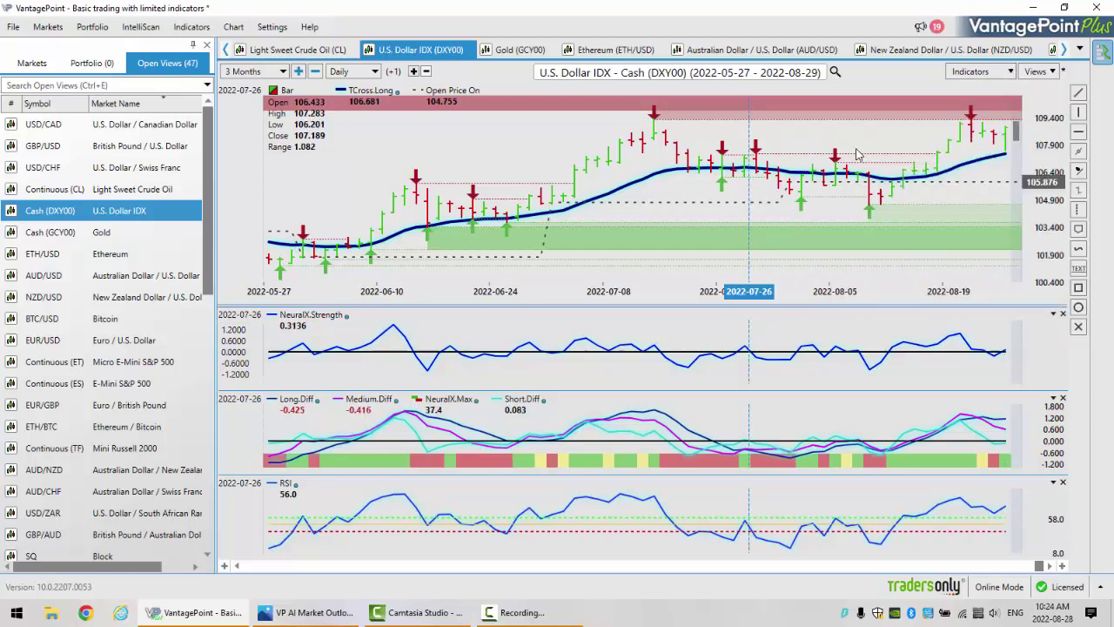
# Read the Dollar Index values for the 2022-08-26 and 2022-08-23 bars
pyautogui.click(1007, 153)
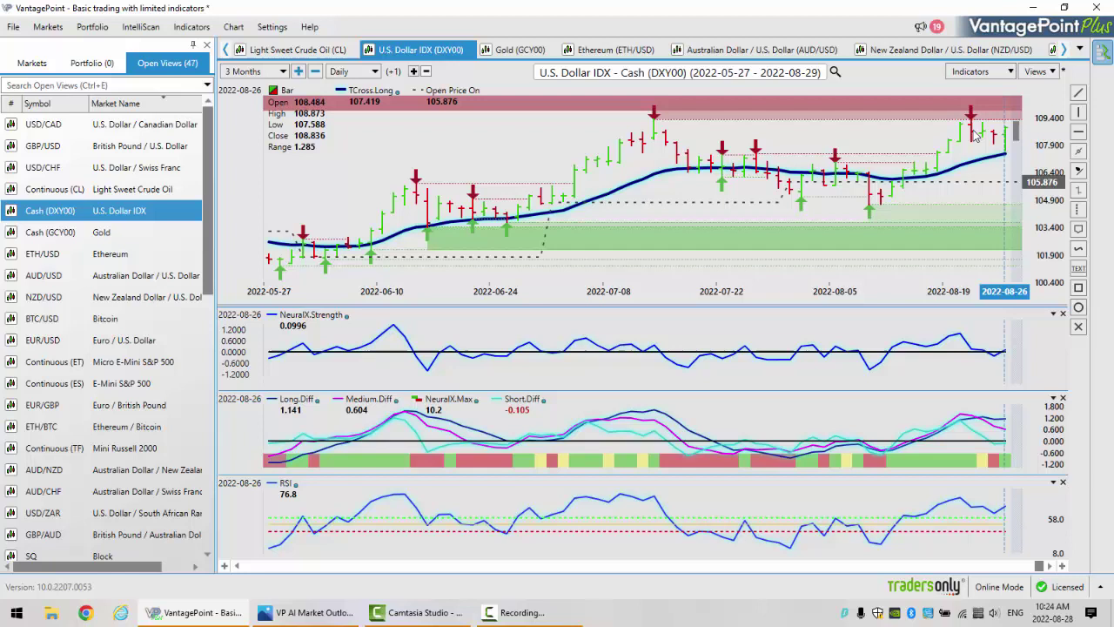
pyautogui.click(975, 134)
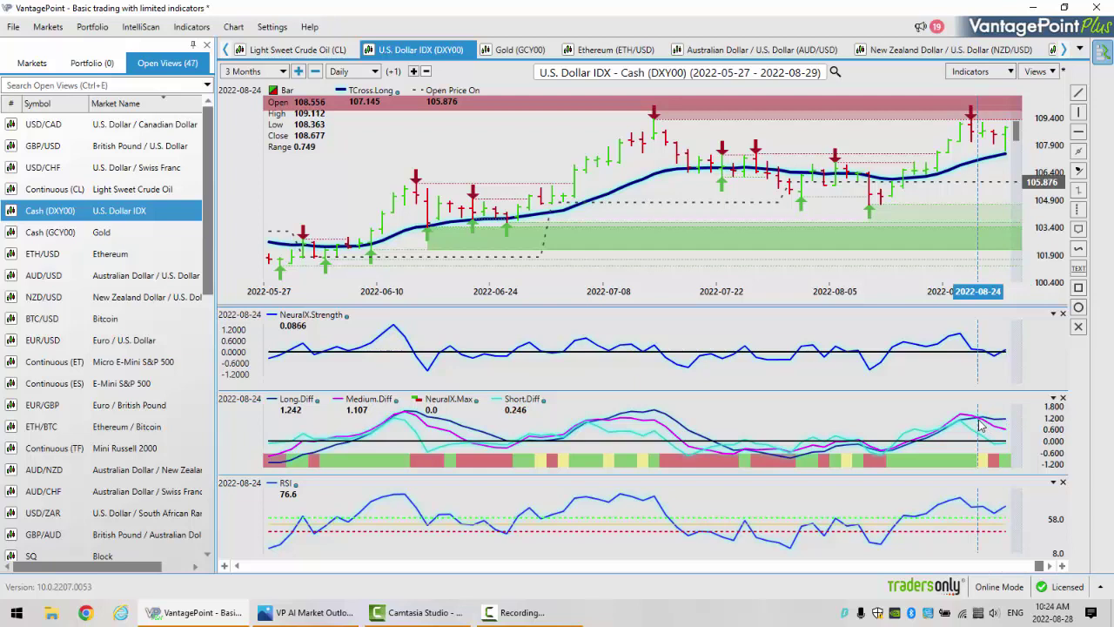
pyautogui.moveTo(1006, 157)
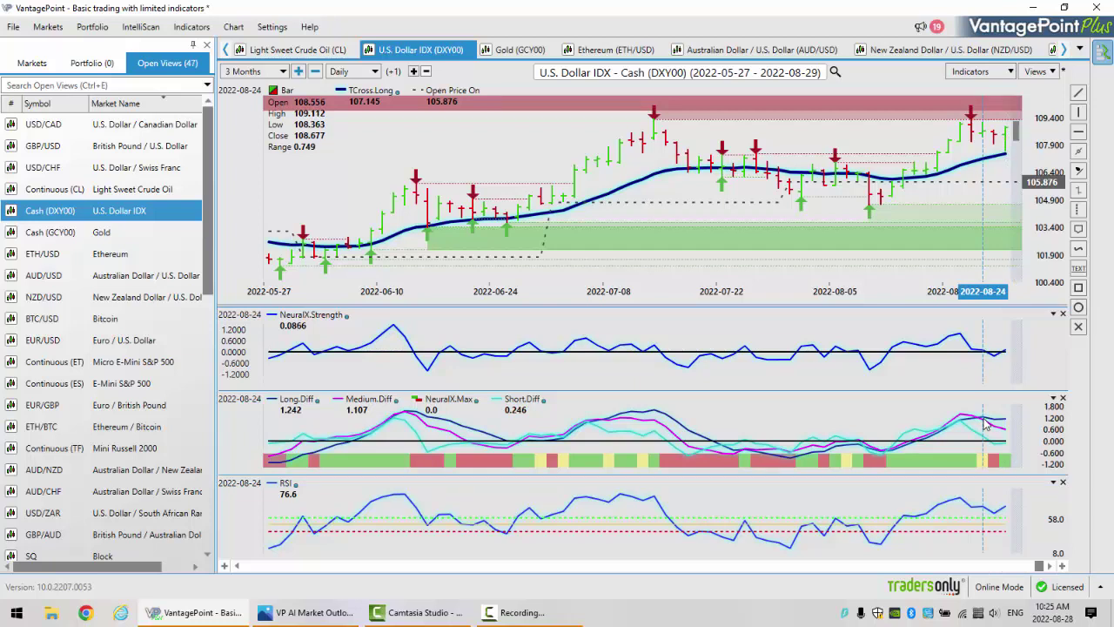
# Inspect the 2022-07-14 peak bar readings, then return the readouts to the 2022-08-26 bar
pyautogui.click(655, 142)
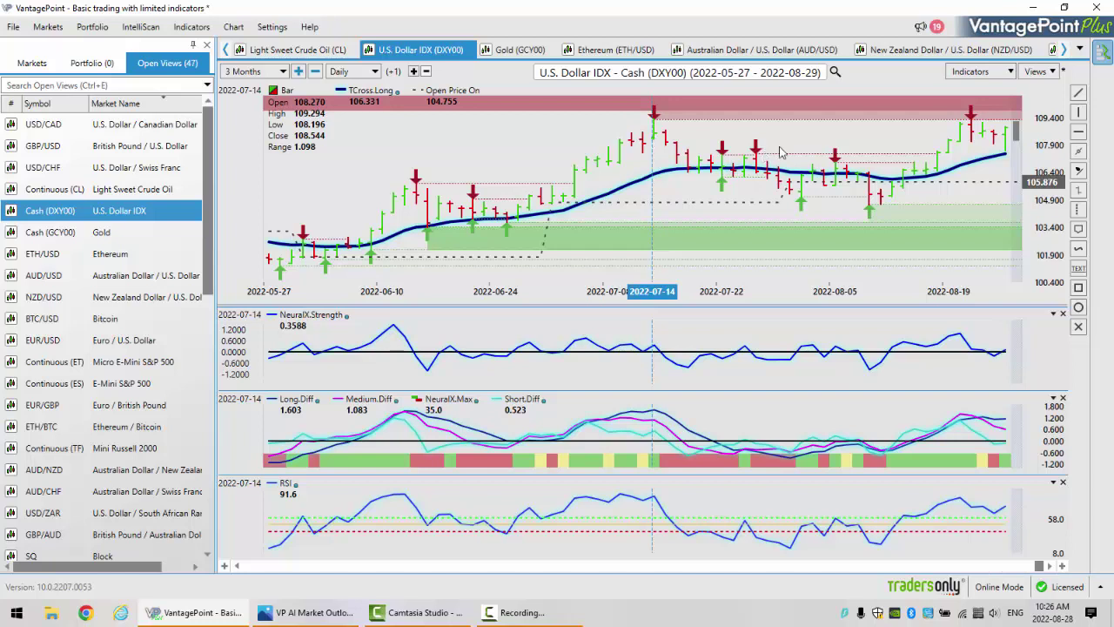
pyautogui.moveTo(1002, 359)
pyautogui.click(1007, 165)
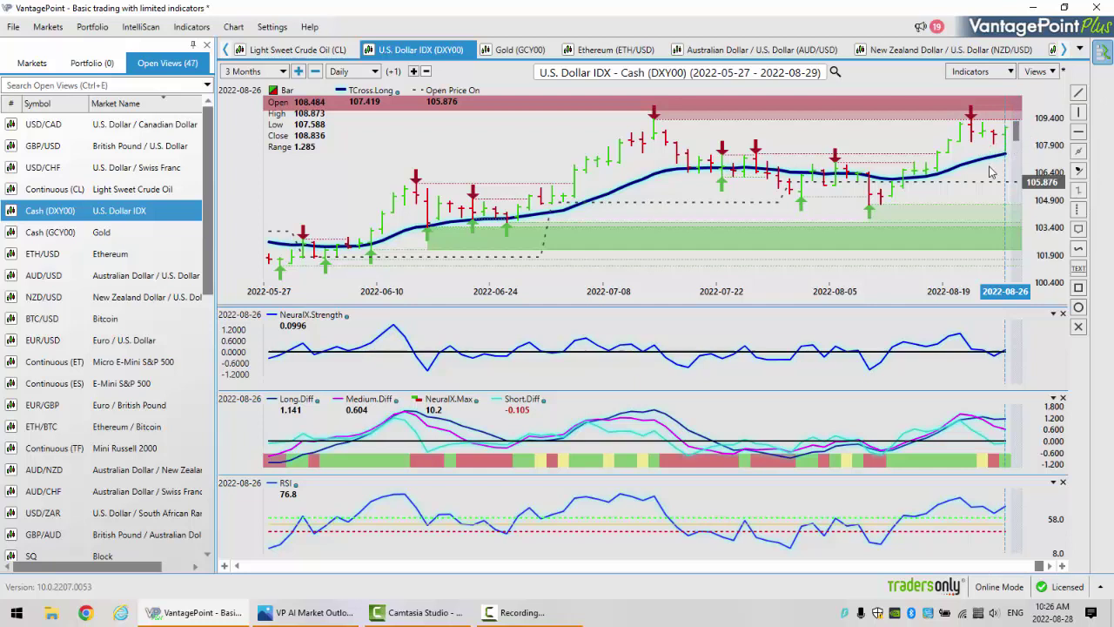
pyautogui.moveTo(1005, 155)
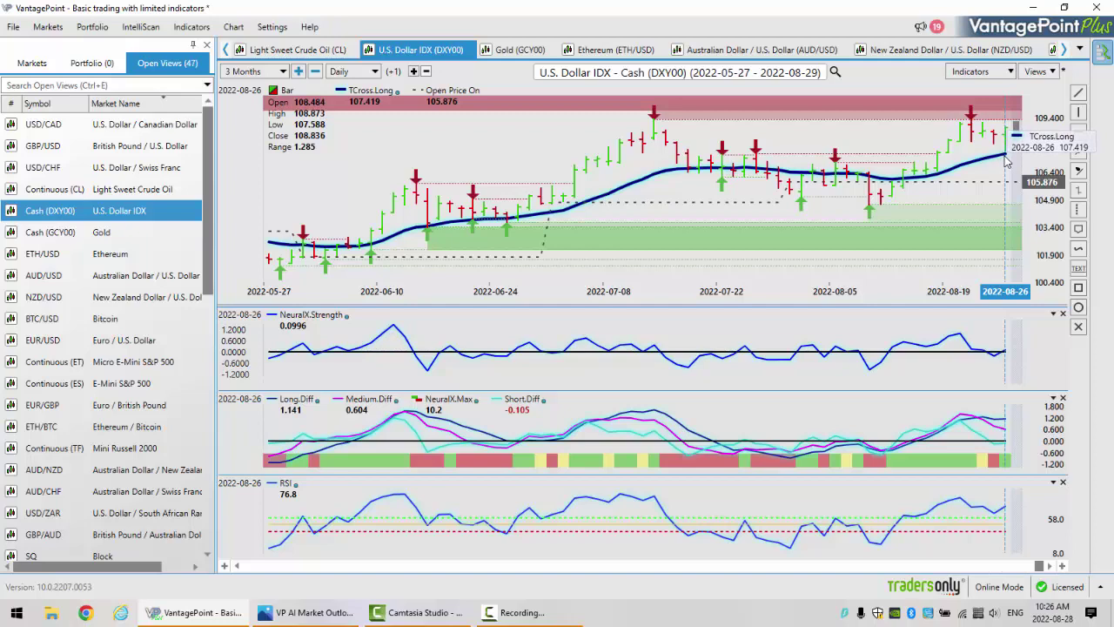
# Briefly view the Gold chart, then return to Cash (DXY00) U.S. Dollar IDX
pyautogui.click(96, 233)
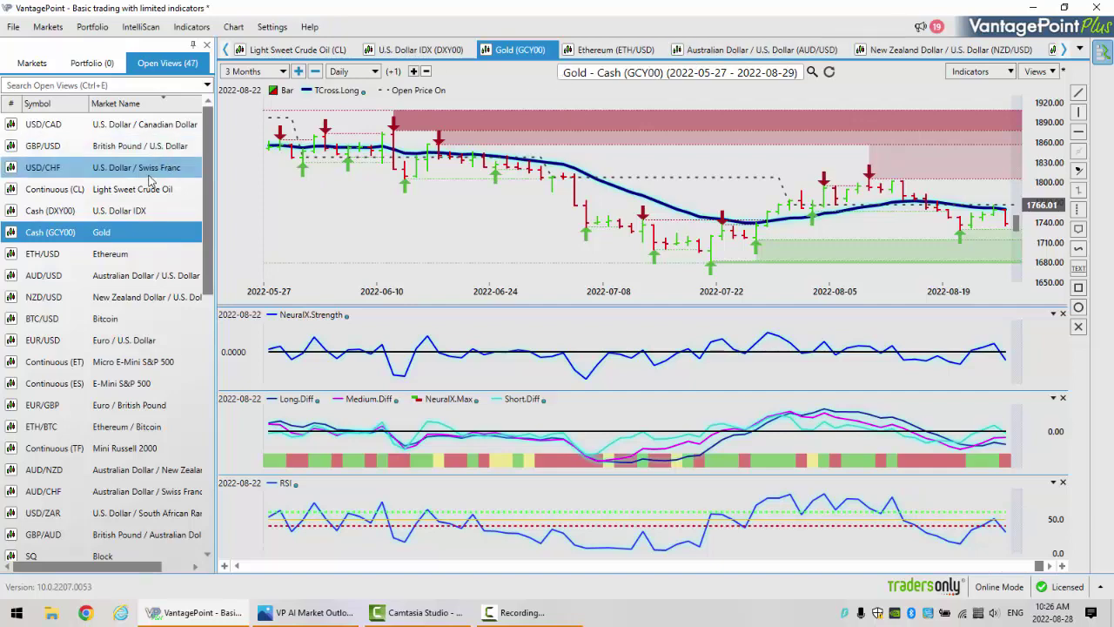
pyautogui.click(145, 209)
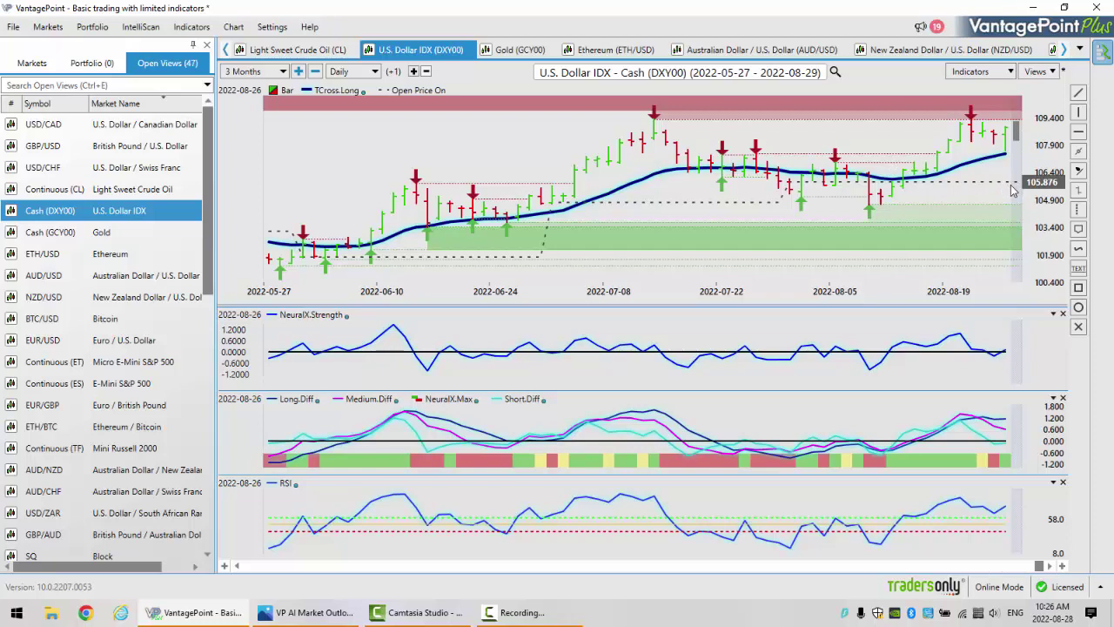
# Step the Dollar Index readings through the 2022-08-02, 08-15, 08-16 and 08-17 bars
pyautogui.click(804, 193)
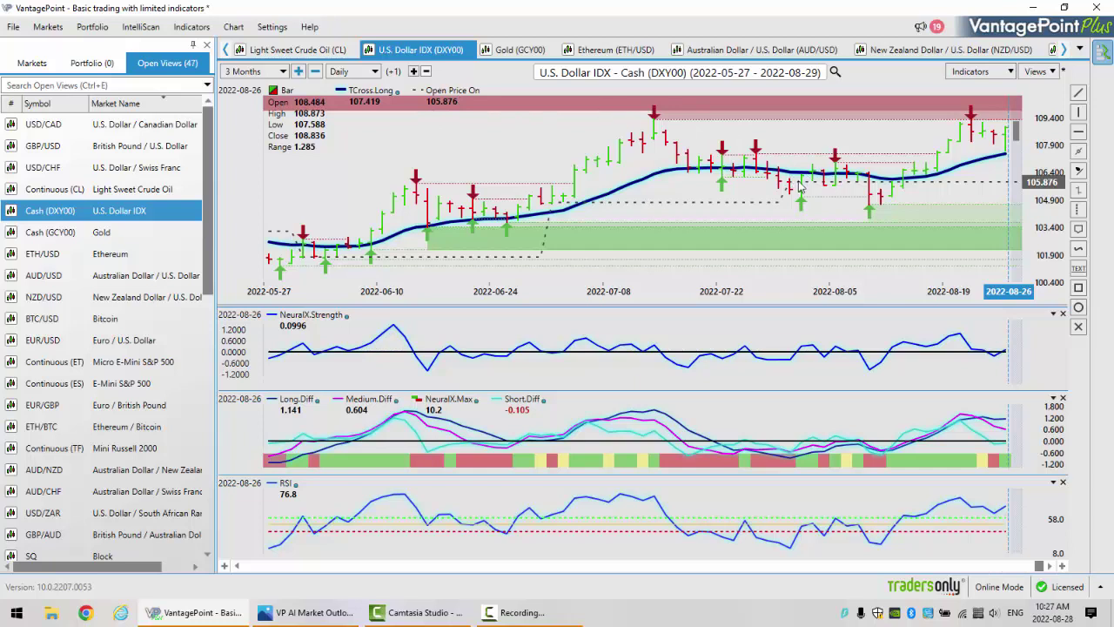
pyautogui.click(904, 199)
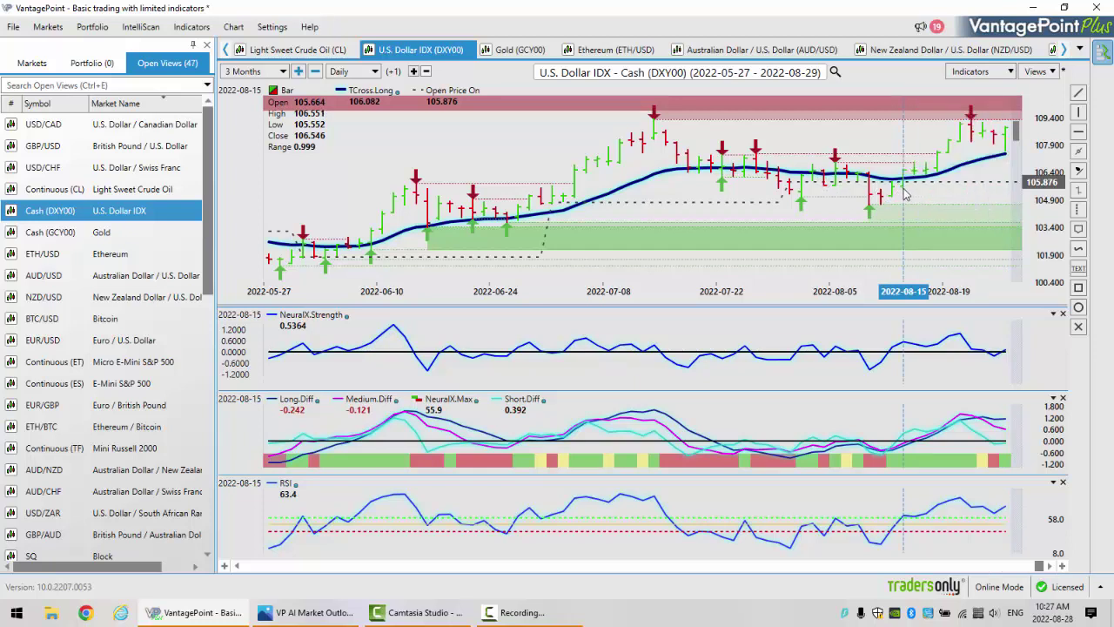
pyautogui.click(916, 184)
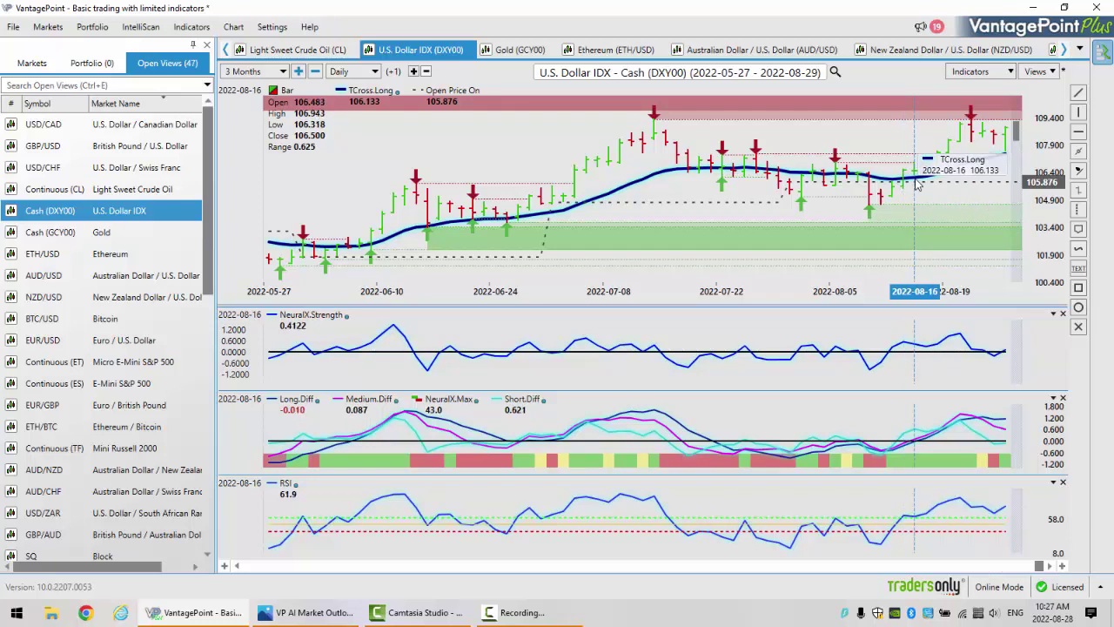
pyautogui.click(925, 185)
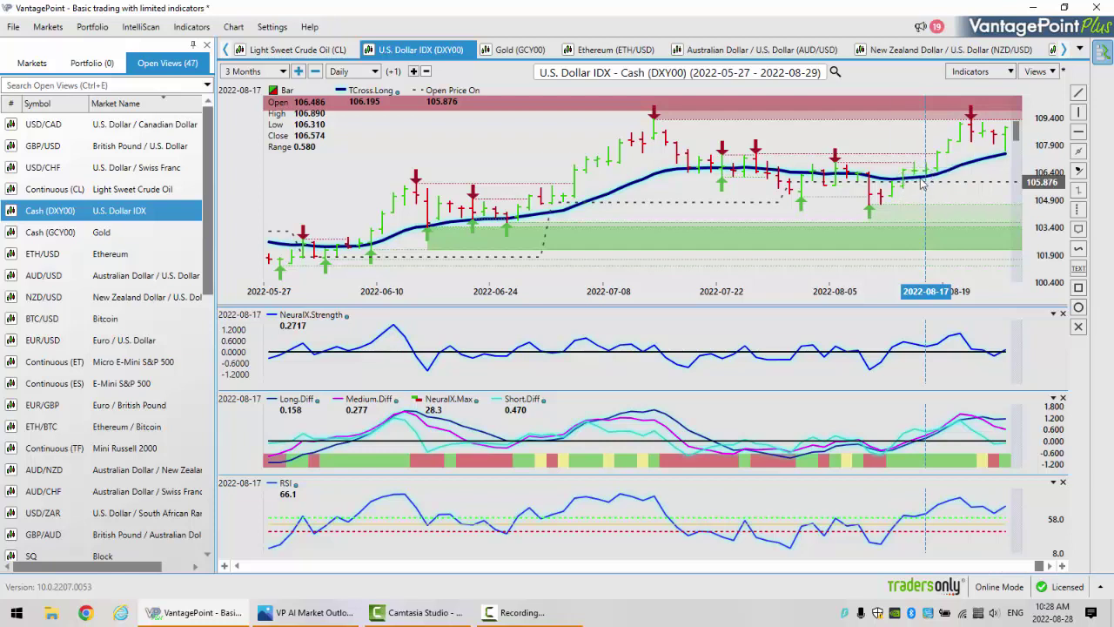
pyautogui.moveTo(927, 187)
pyautogui.moveTo(975, 141)
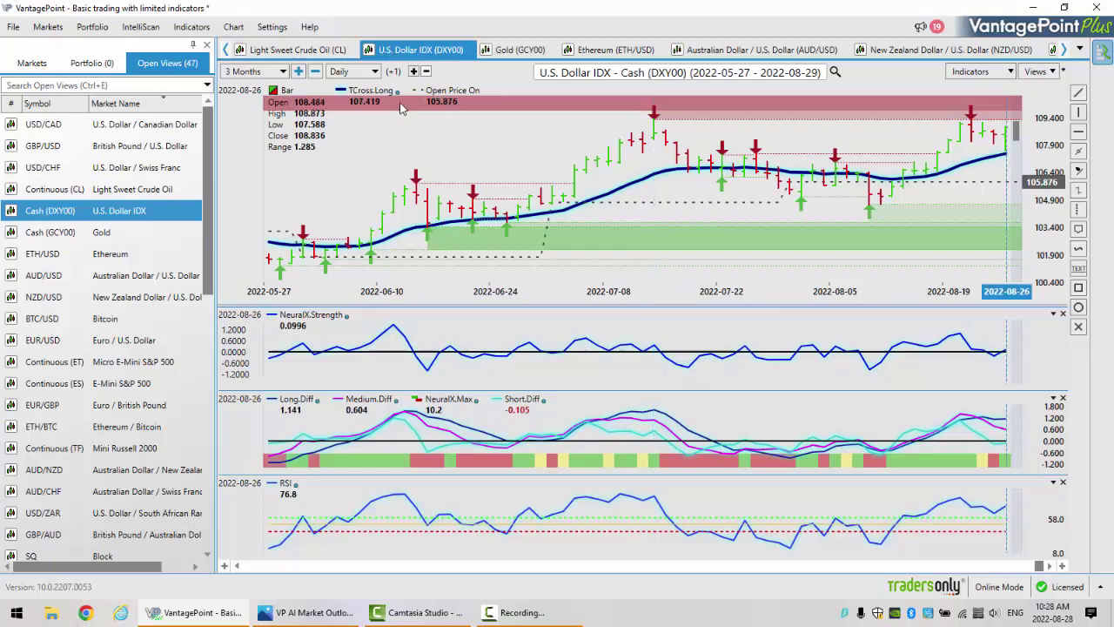
# Open Cash (GCY00) Gold and review its NeuralX strength, difference and RSI readings
pyautogui.click(104, 233)
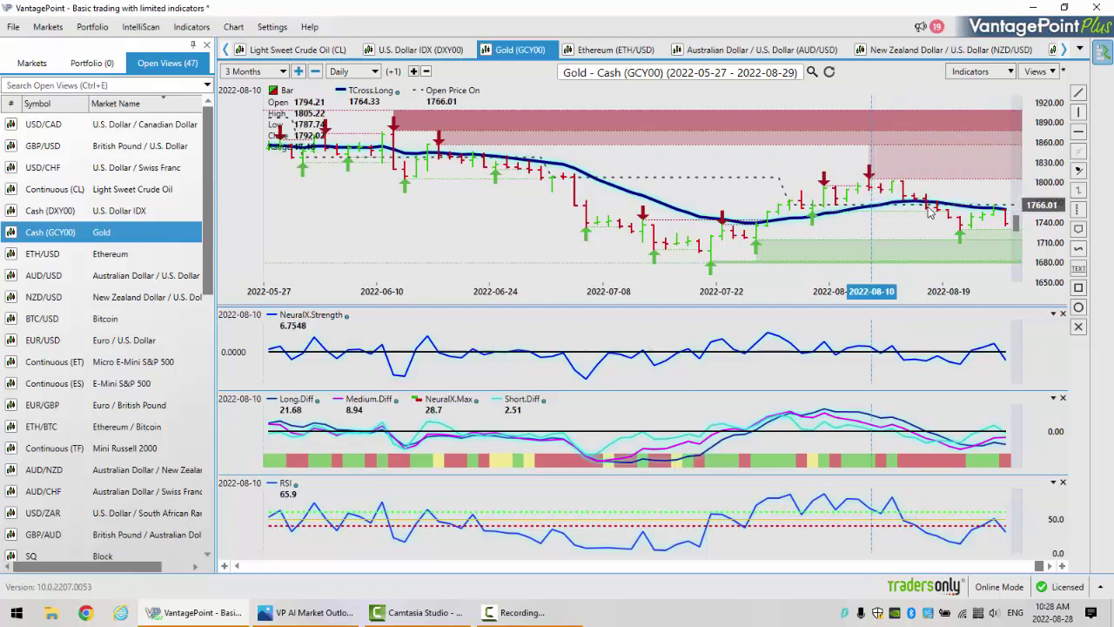
pyautogui.moveTo(929, 214)
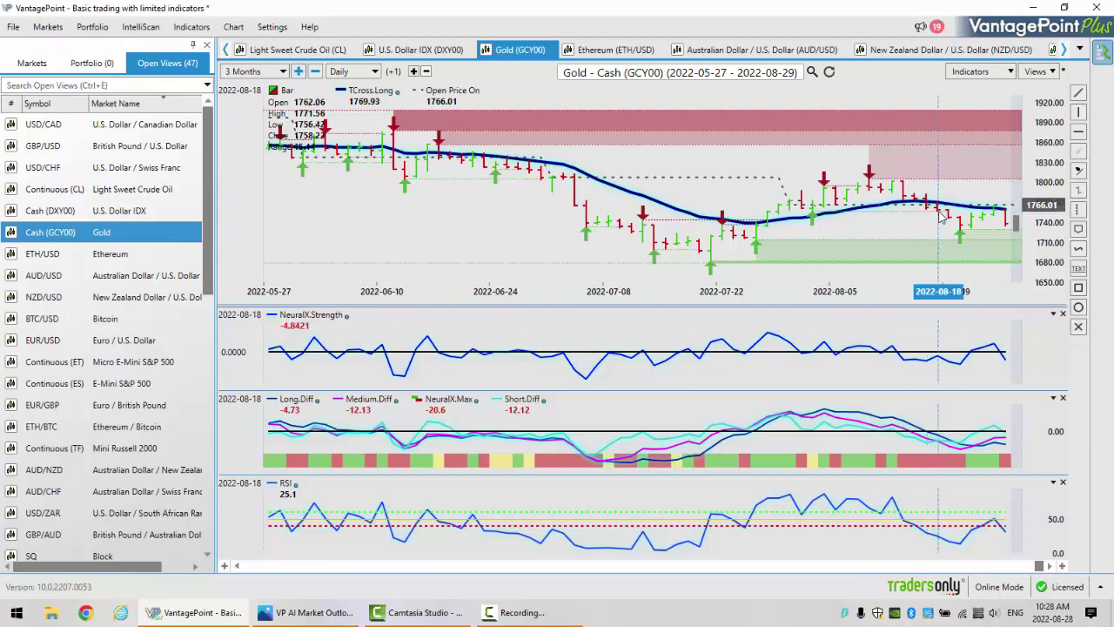
pyautogui.moveTo(962, 228)
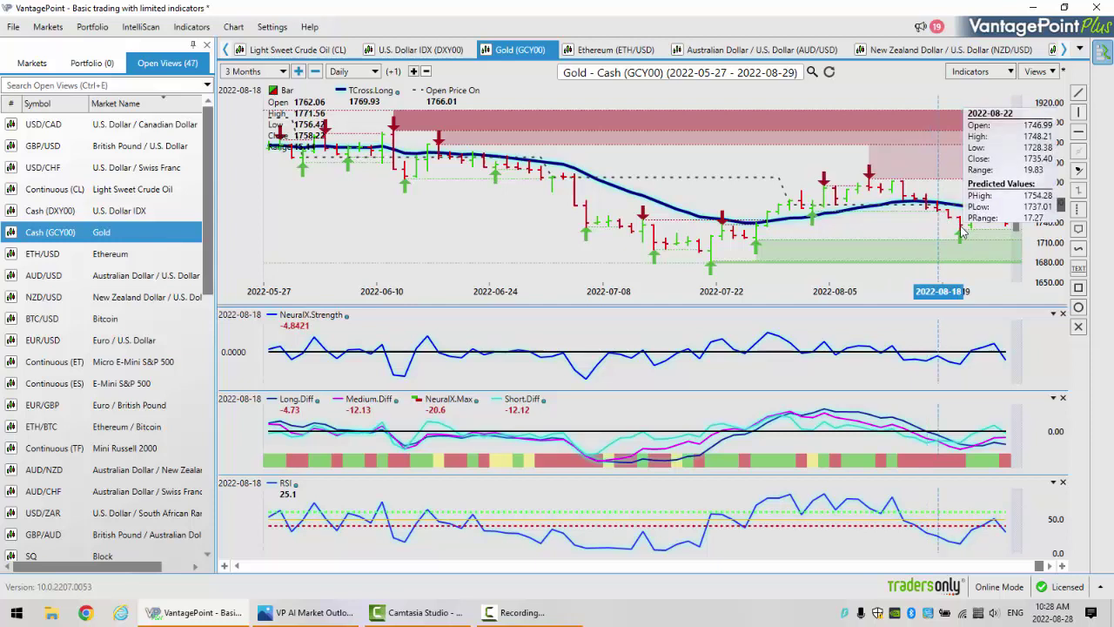
pyautogui.moveTo(997, 216)
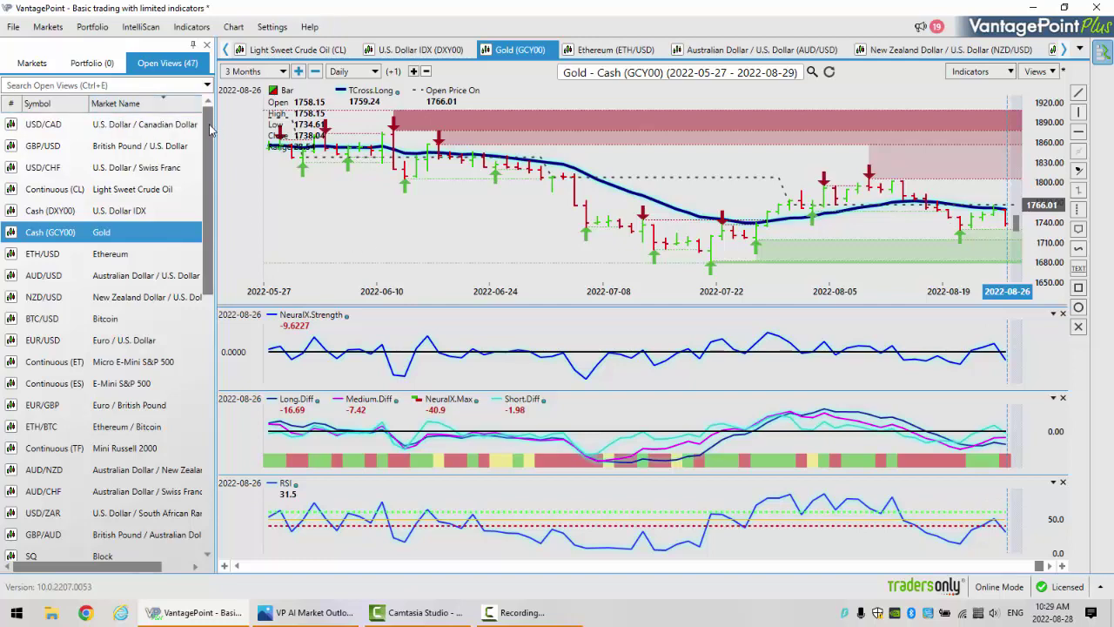
# Switch to Light Sweet Crude Oil and read its 2022-08-01 and 2022-08-26 bar values
pyautogui.click(167, 188)
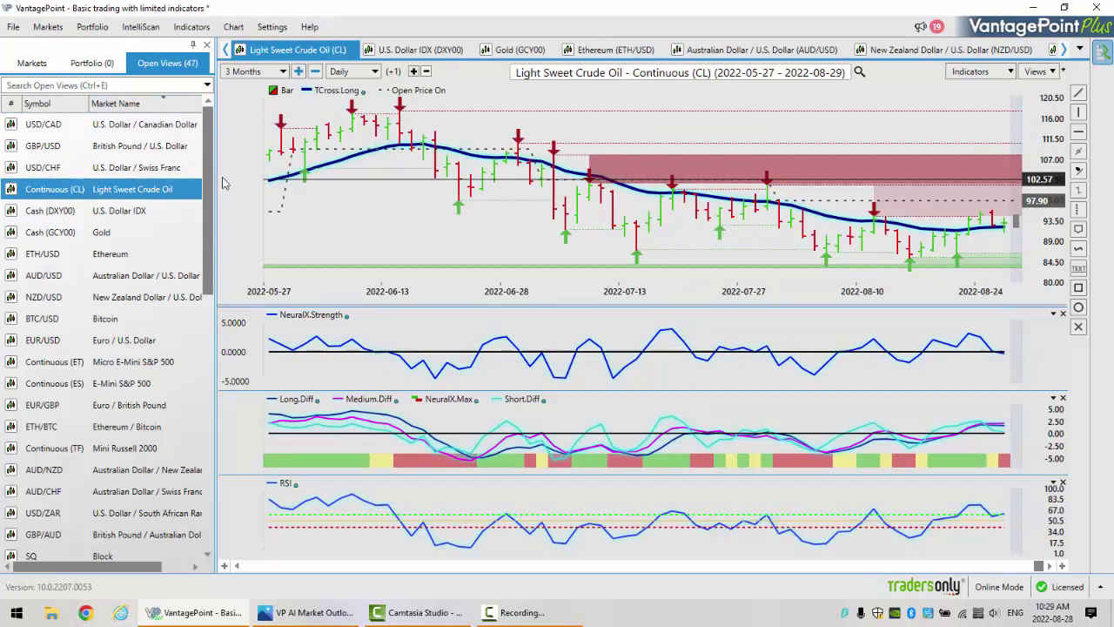
pyautogui.moveTo(784, 211)
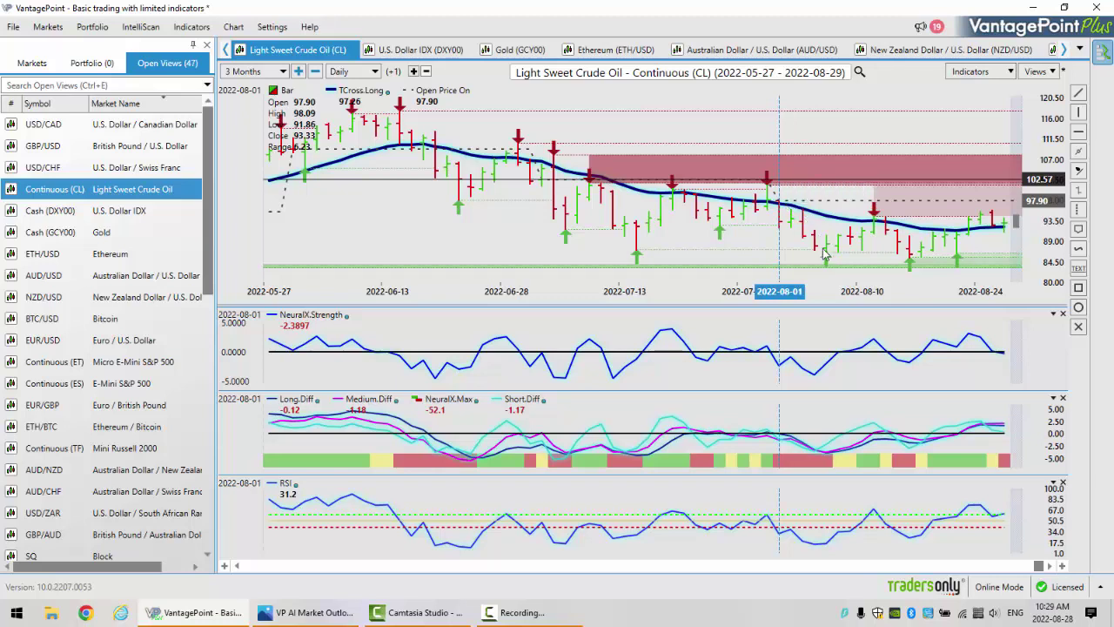
pyautogui.moveTo(876, 232)
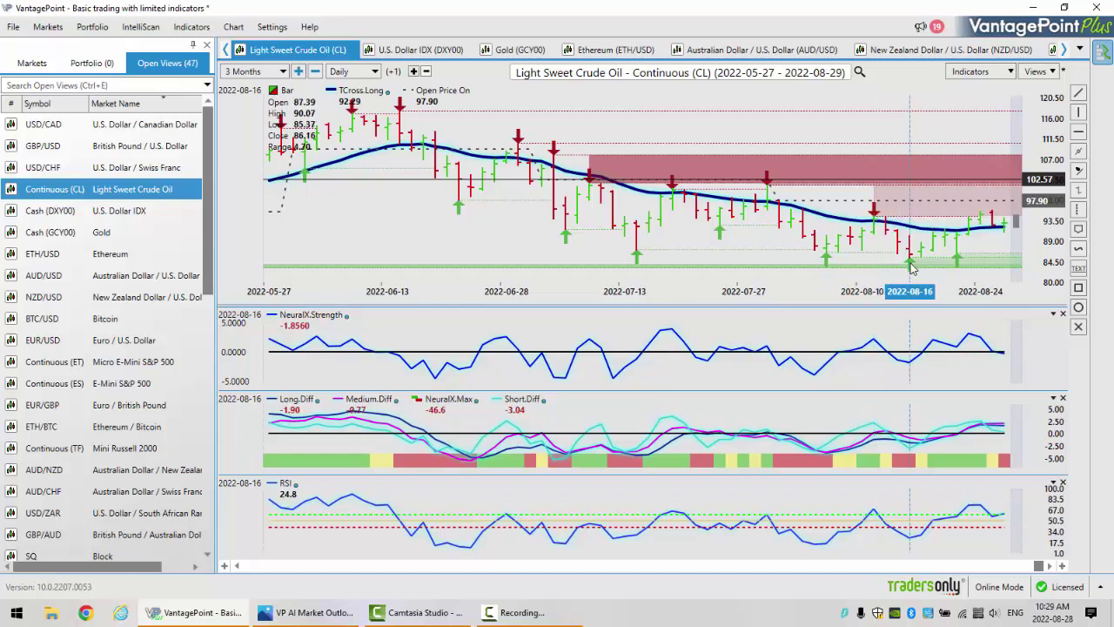
pyautogui.moveTo(972, 235)
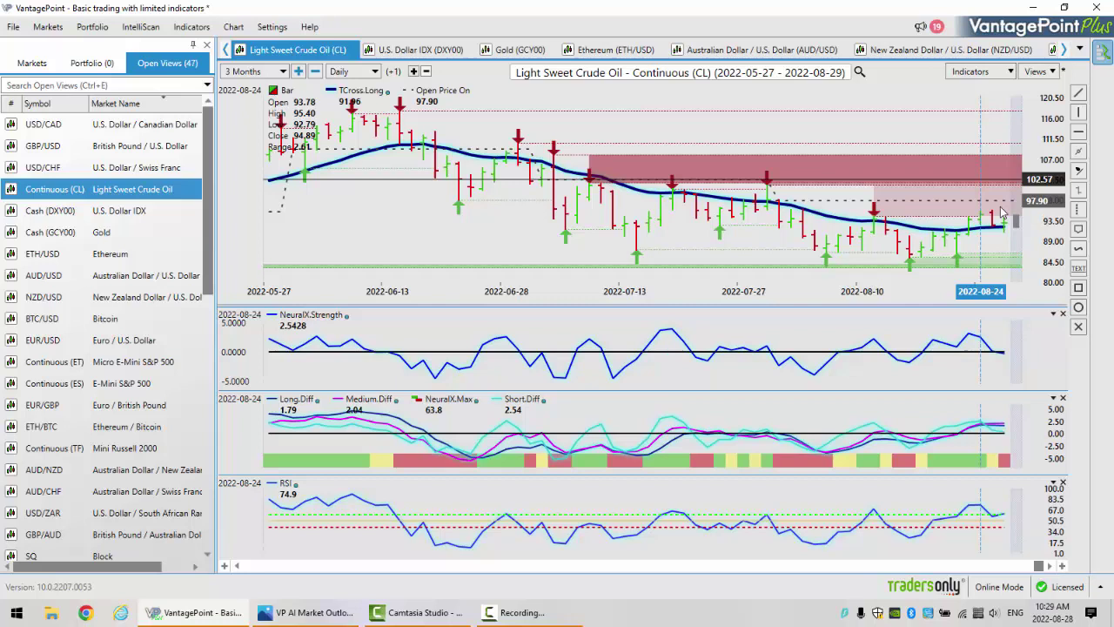
pyautogui.click(782, 219)
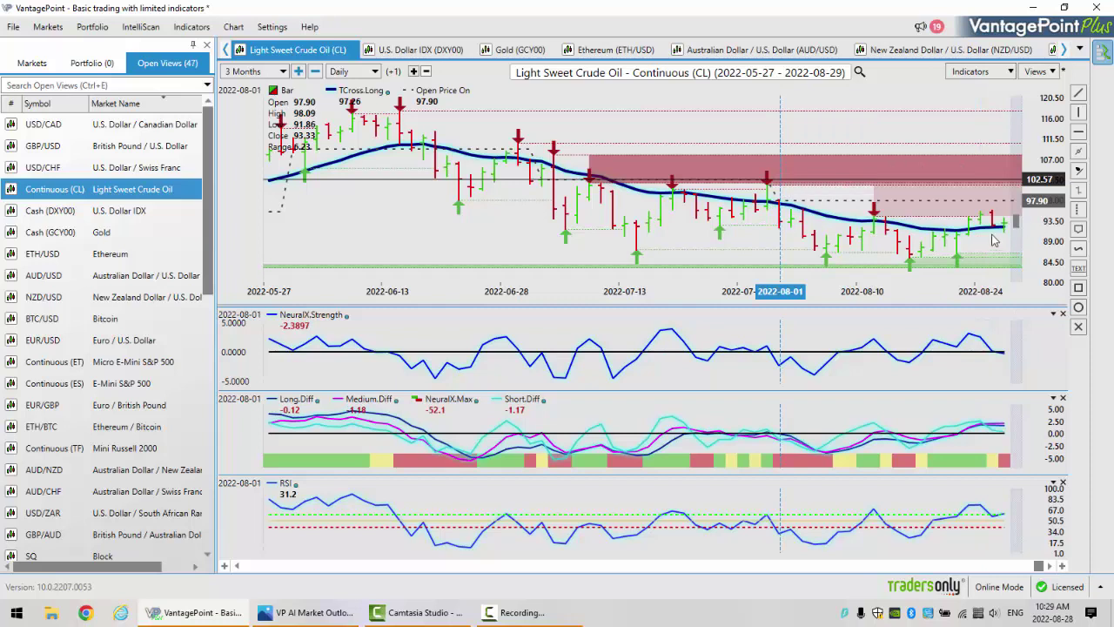
pyautogui.click(1004, 234)
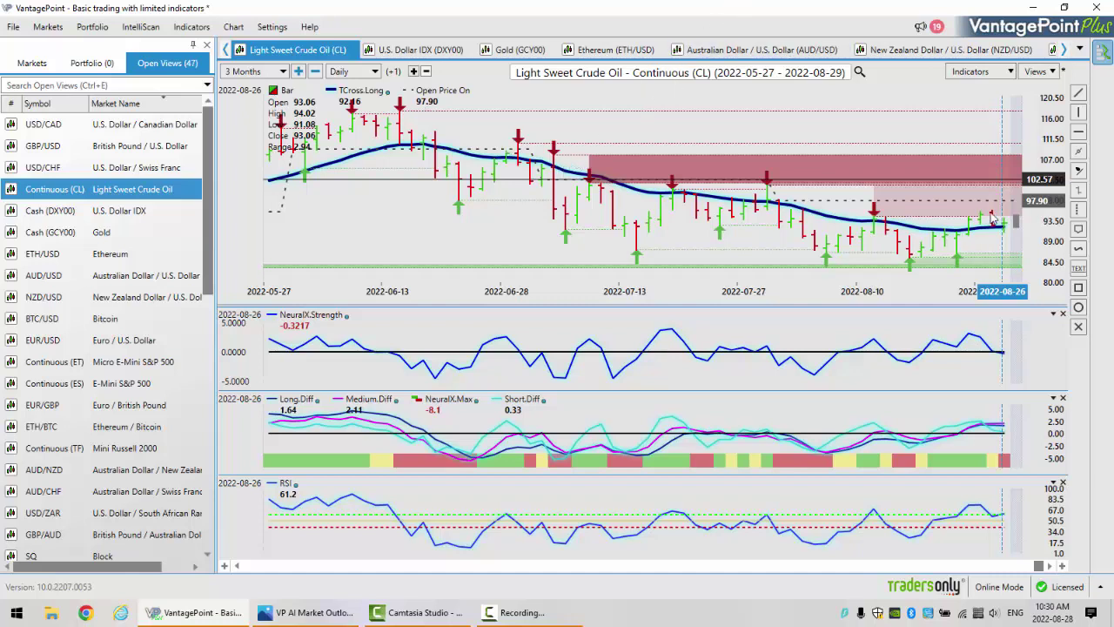
pyautogui.moveTo(1007, 231)
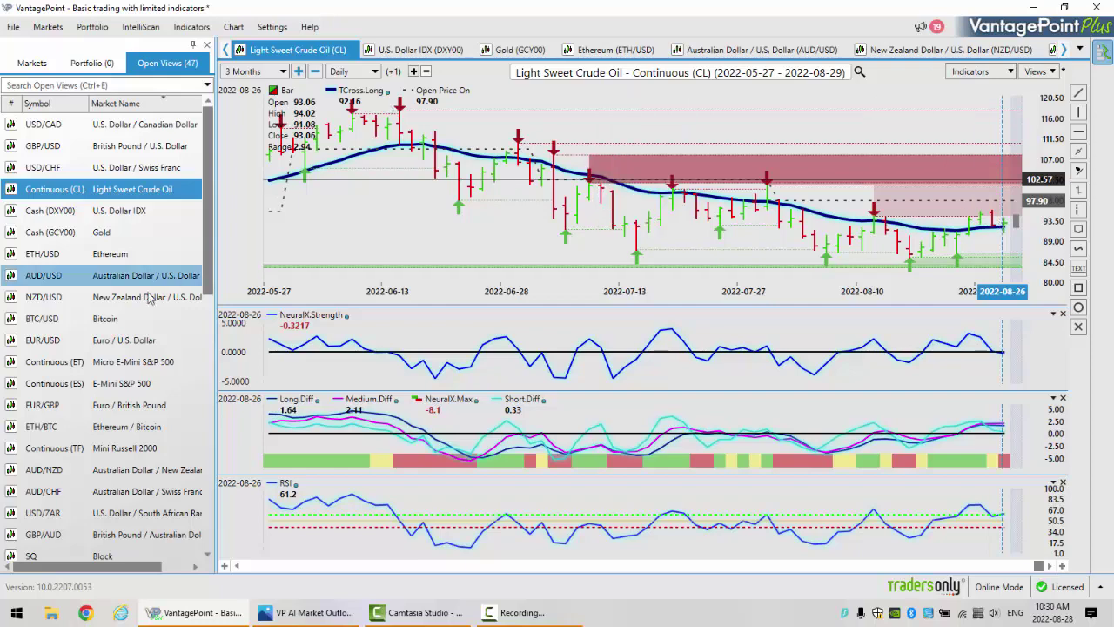
# Open BTC/USD and inspect the 2022-07-13, 06-18, 06-30 and latest 2022-08-27 bars
pyautogui.click(87, 327)
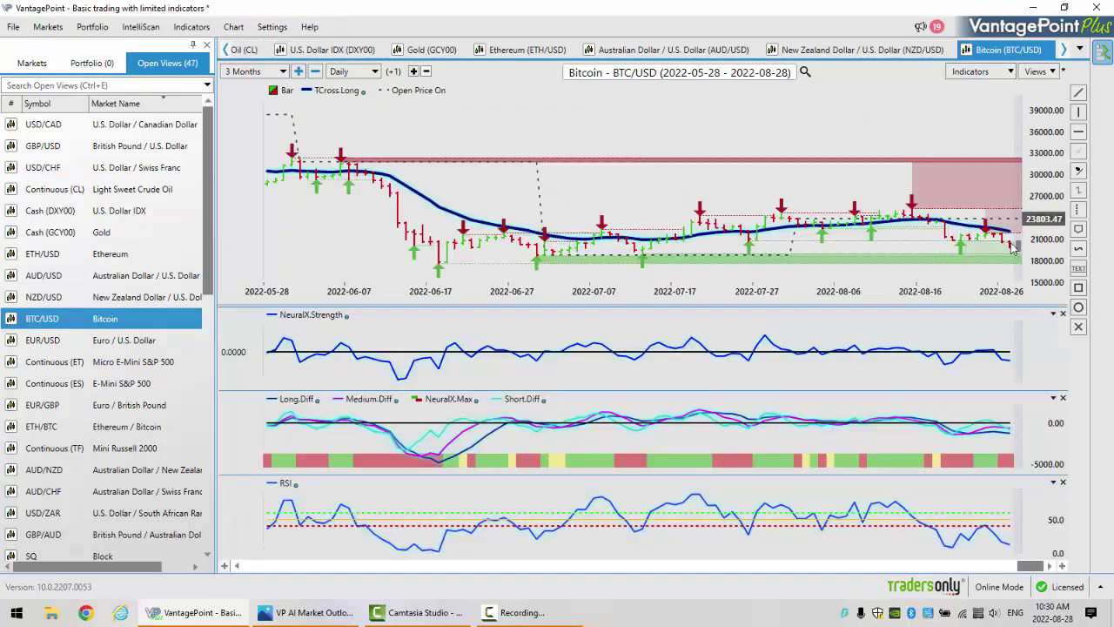
pyautogui.moveTo(1013, 252)
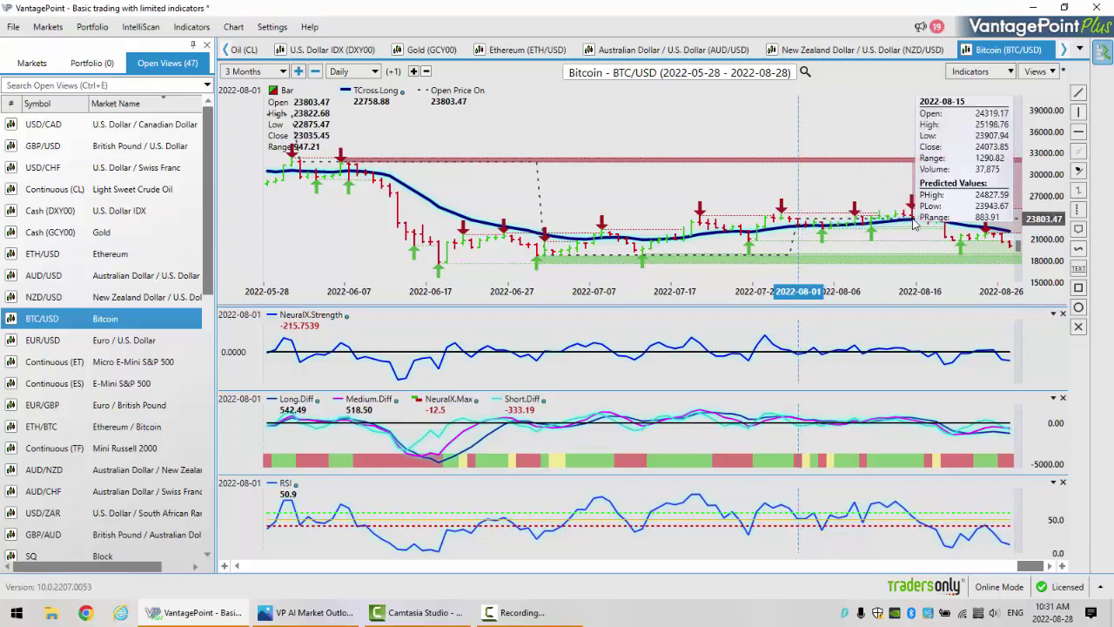
pyautogui.click(645, 255)
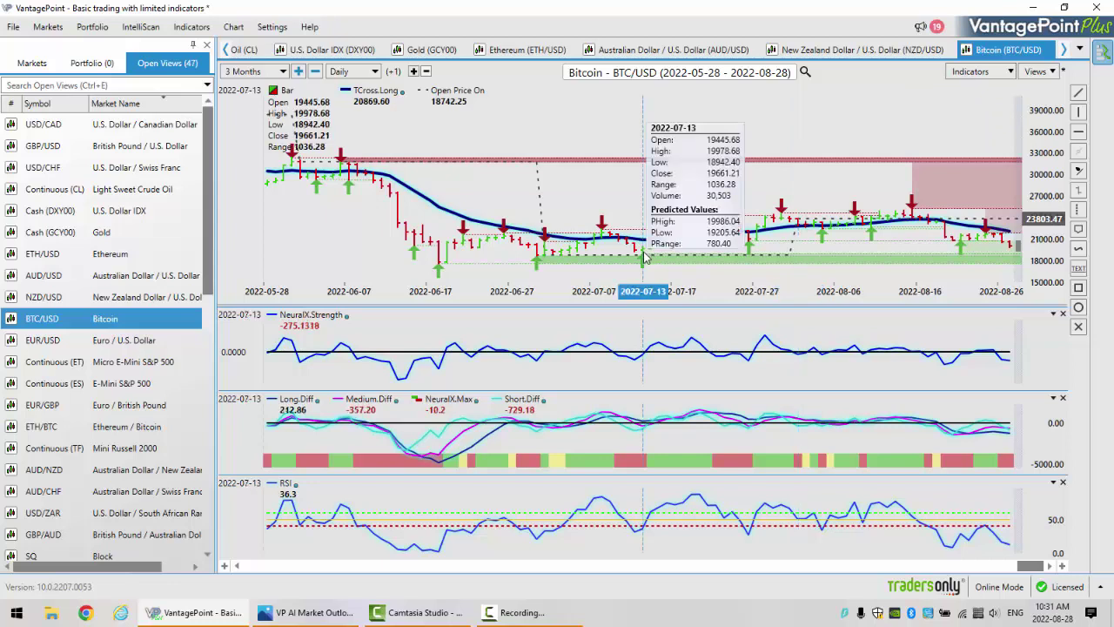
pyautogui.click(442, 271)
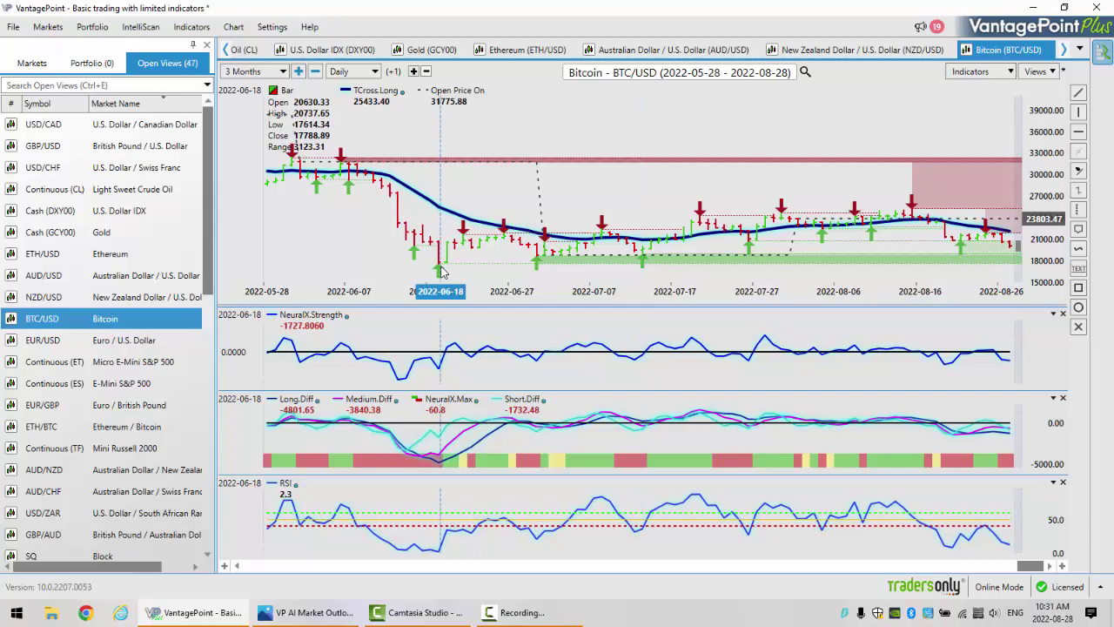
pyautogui.click(538, 263)
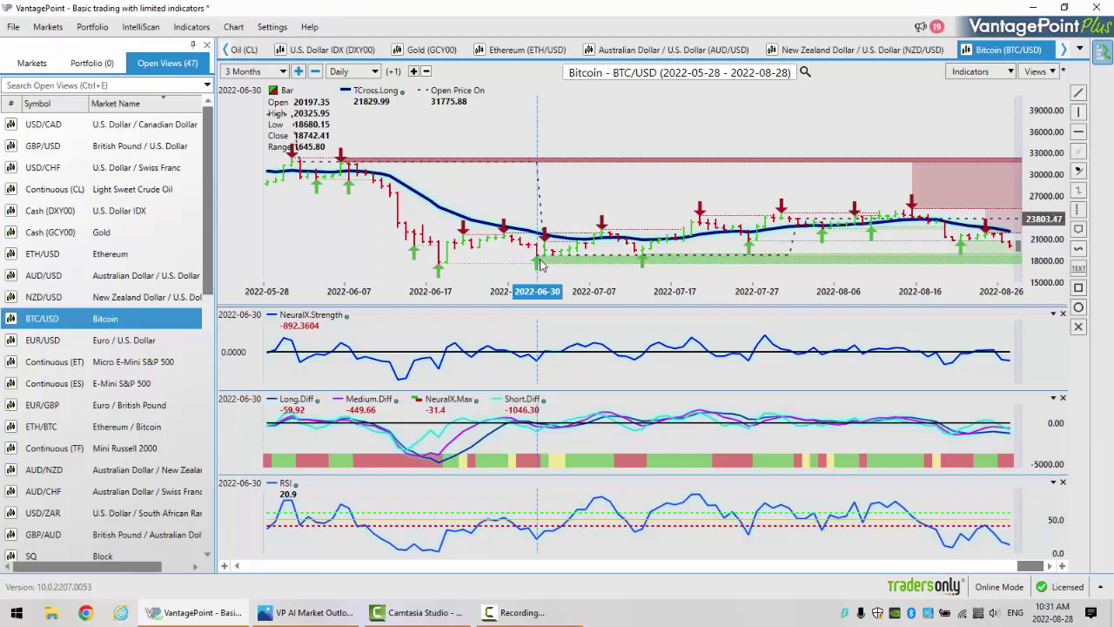
pyautogui.click(1011, 250)
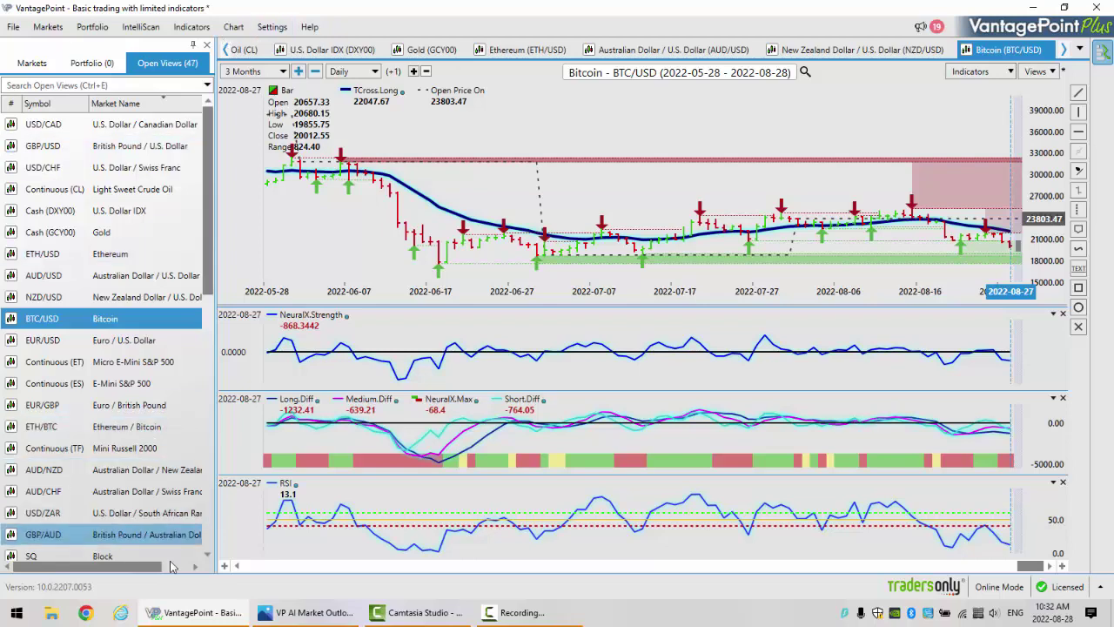
# Scroll the Open Views list and select Cash (ESY00) E-Mini S&P 500
pyautogui.click(208, 558)
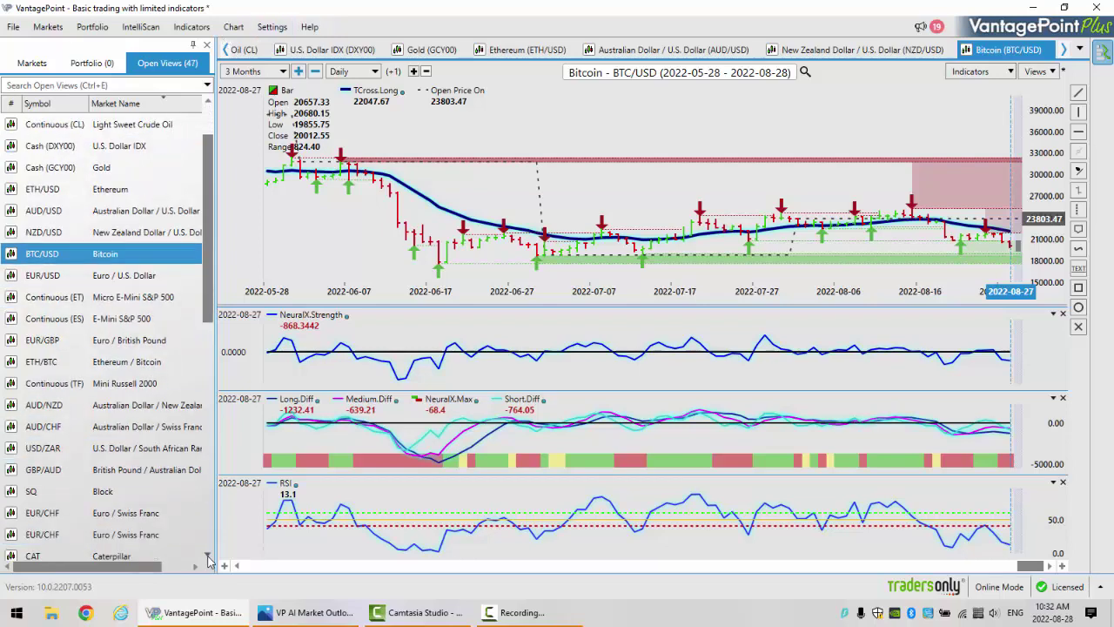
pyautogui.moveTo(209, 558); pyautogui.dragTo(208, 558)
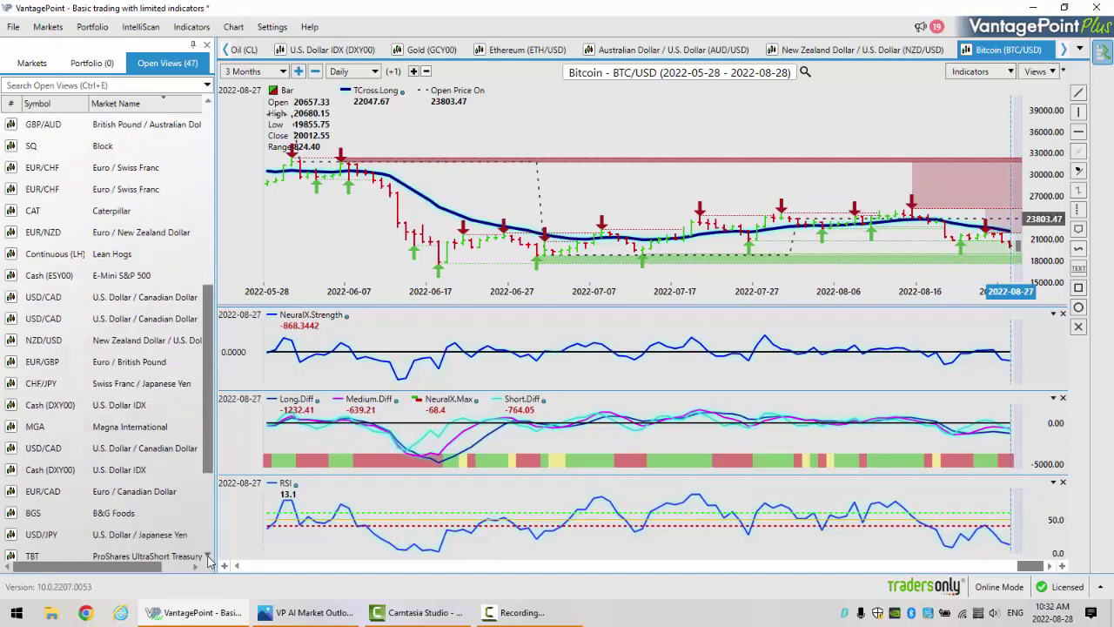
pyautogui.moveTo(208, 301); pyautogui.dragTo(234, 141)
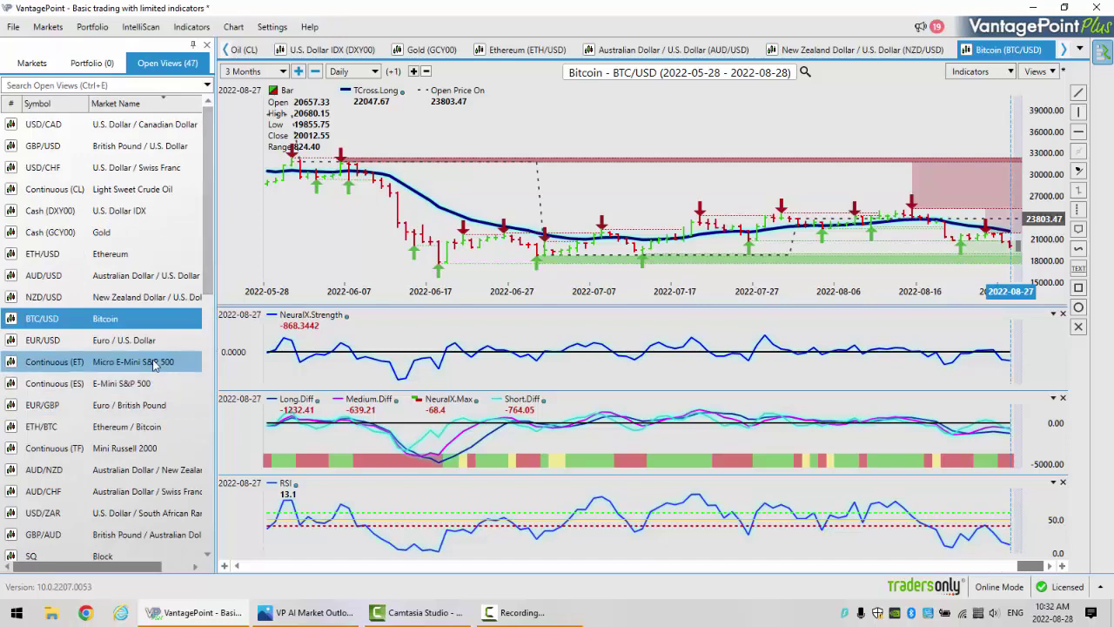
pyautogui.click(208, 557)
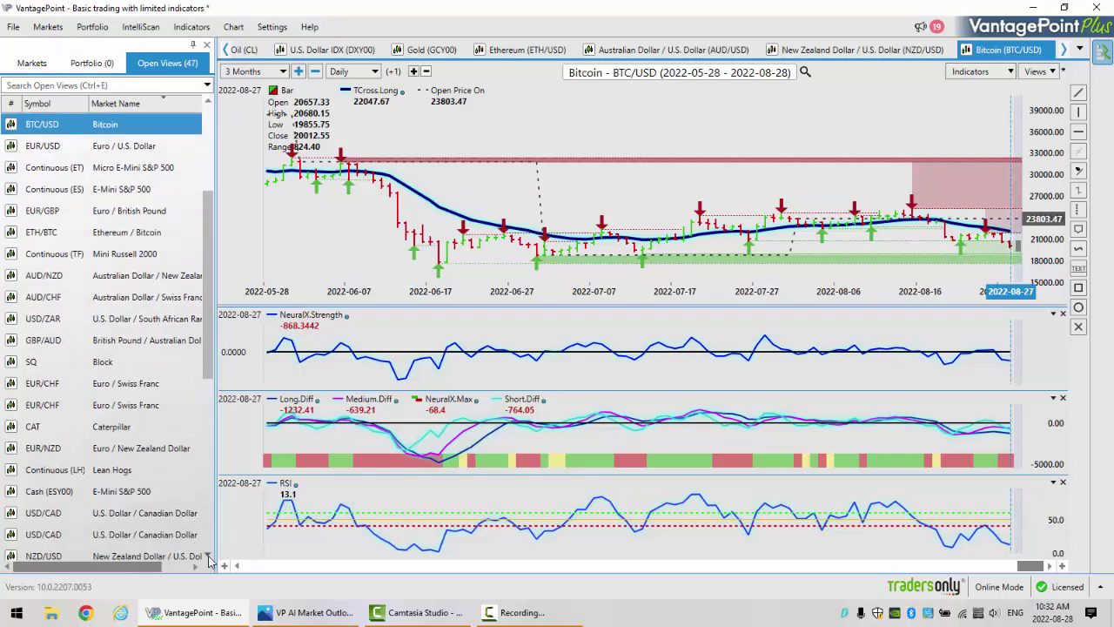
pyautogui.click(134, 491)
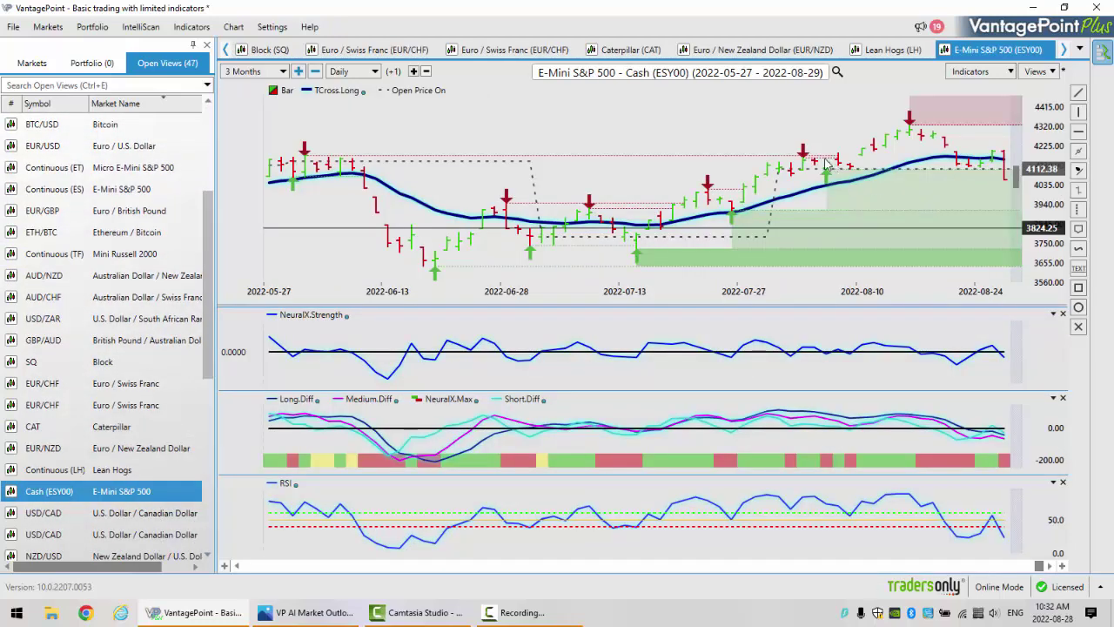
# Read the E-Mini S&P 500 values for the 2022-08-22 bar and the latest 2022-08-26 bar
pyautogui.moveTo(781, 174)
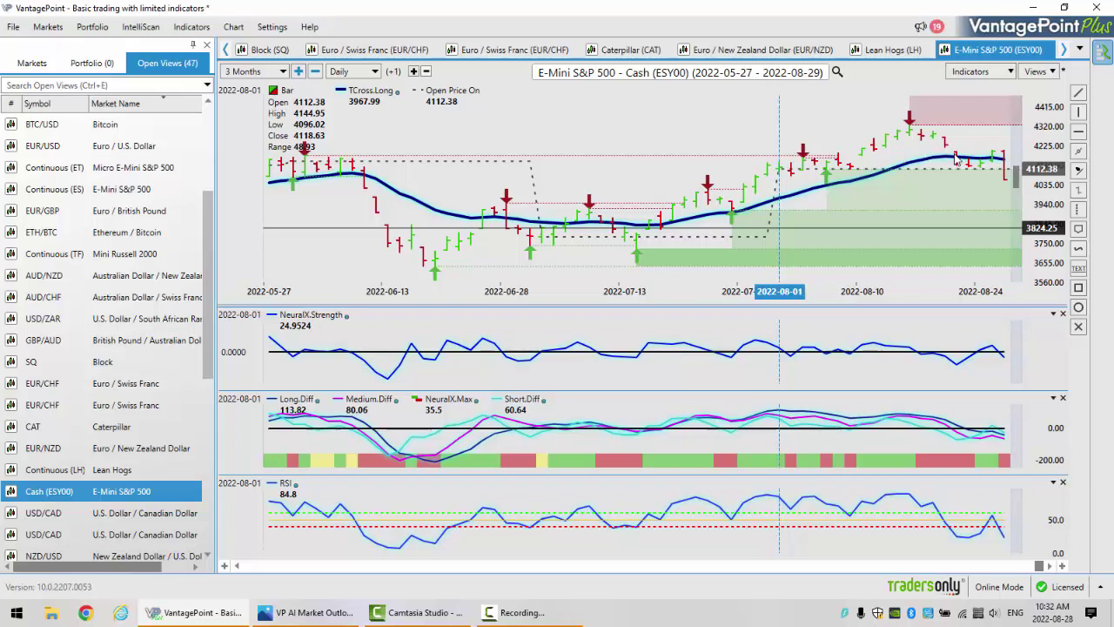
pyautogui.click(957, 160)
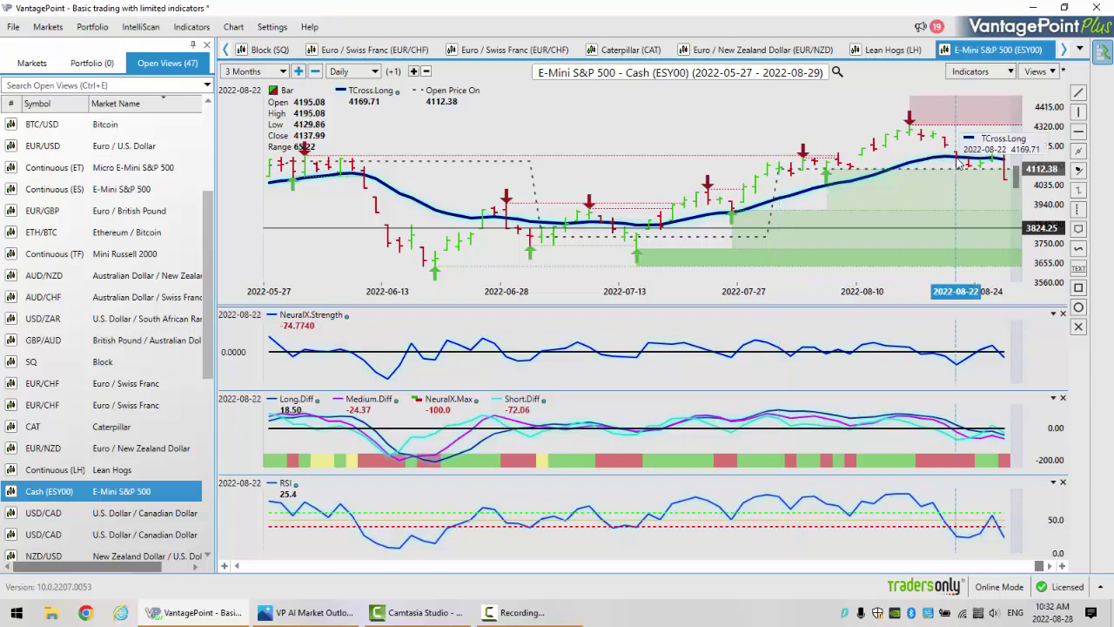
pyautogui.click(1005, 187)
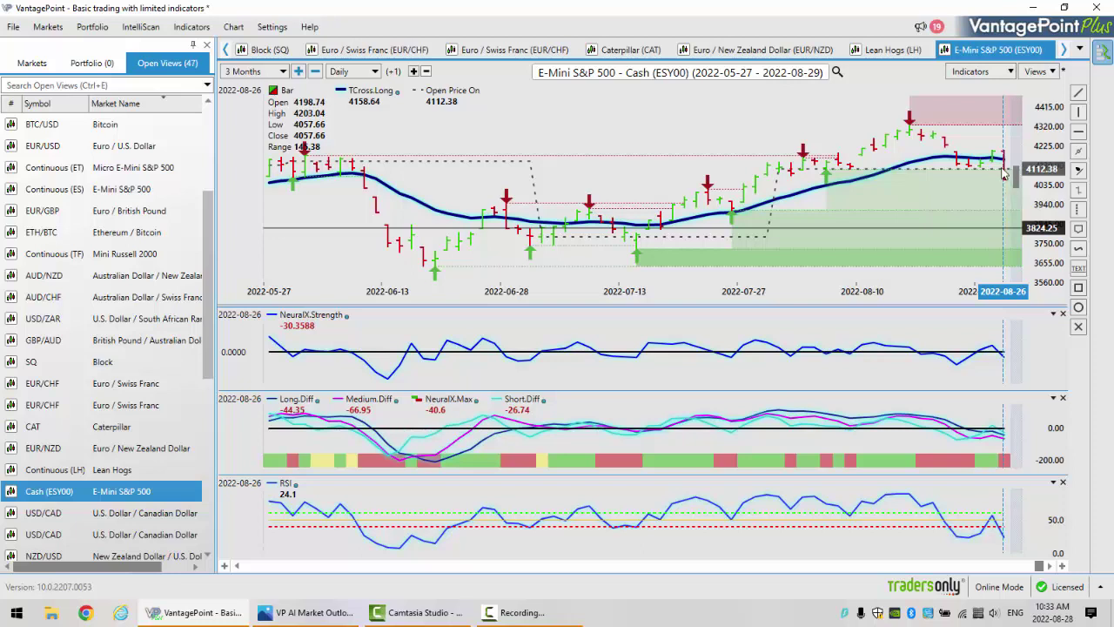
pyautogui.moveTo(1005, 175)
pyautogui.click(123, 147)
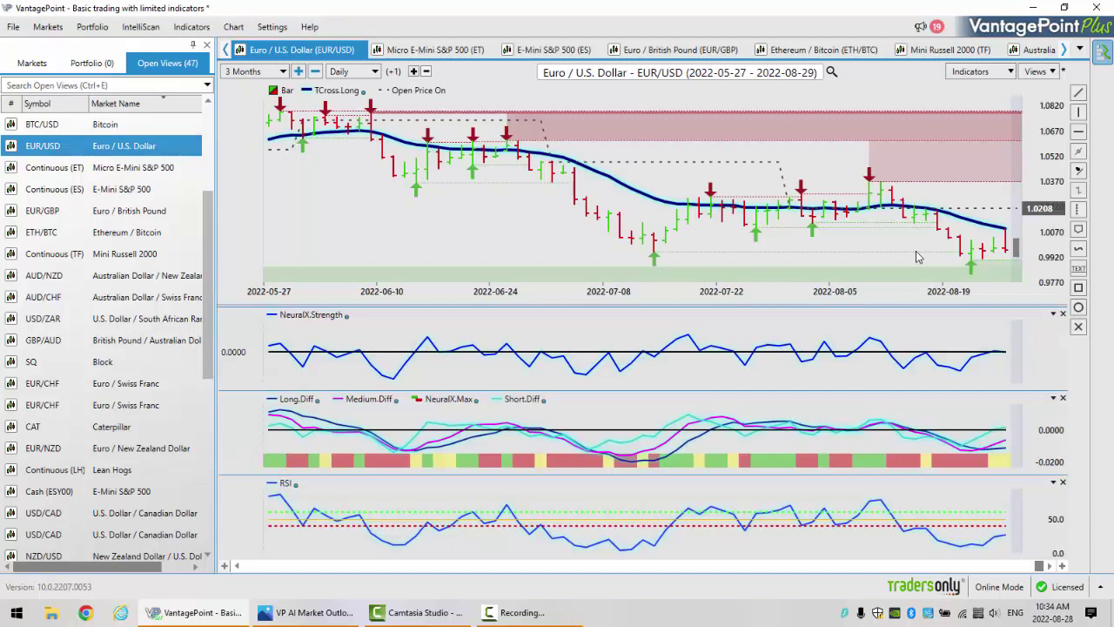
pyautogui.moveTo(815, 217)
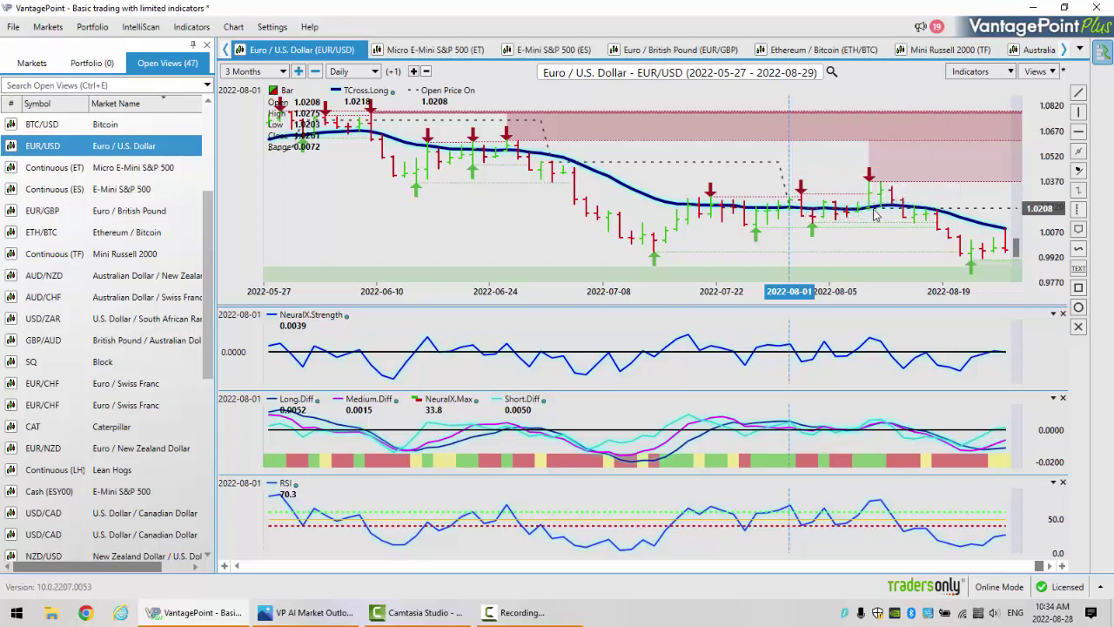
pyautogui.click(873, 212)
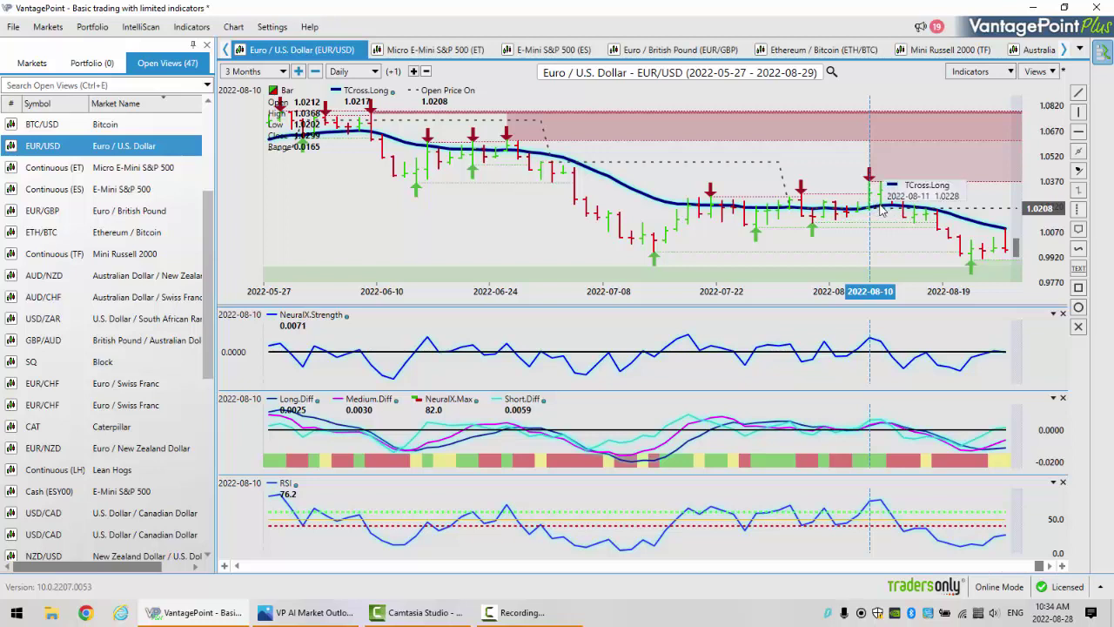
pyautogui.moveTo(884, 211)
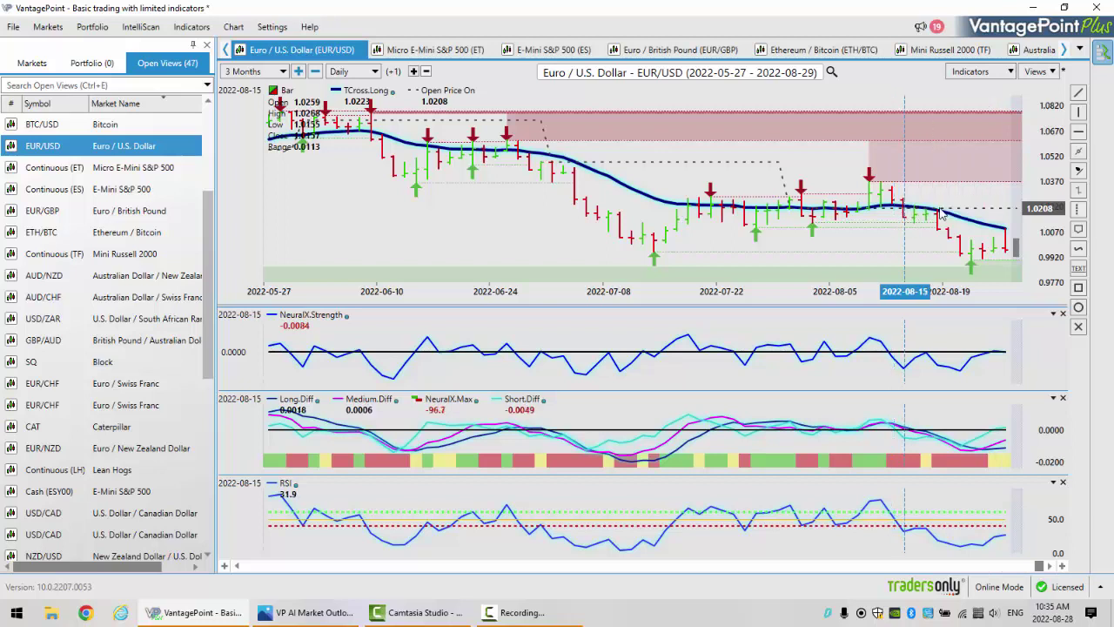
pyautogui.moveTo(941, 215)
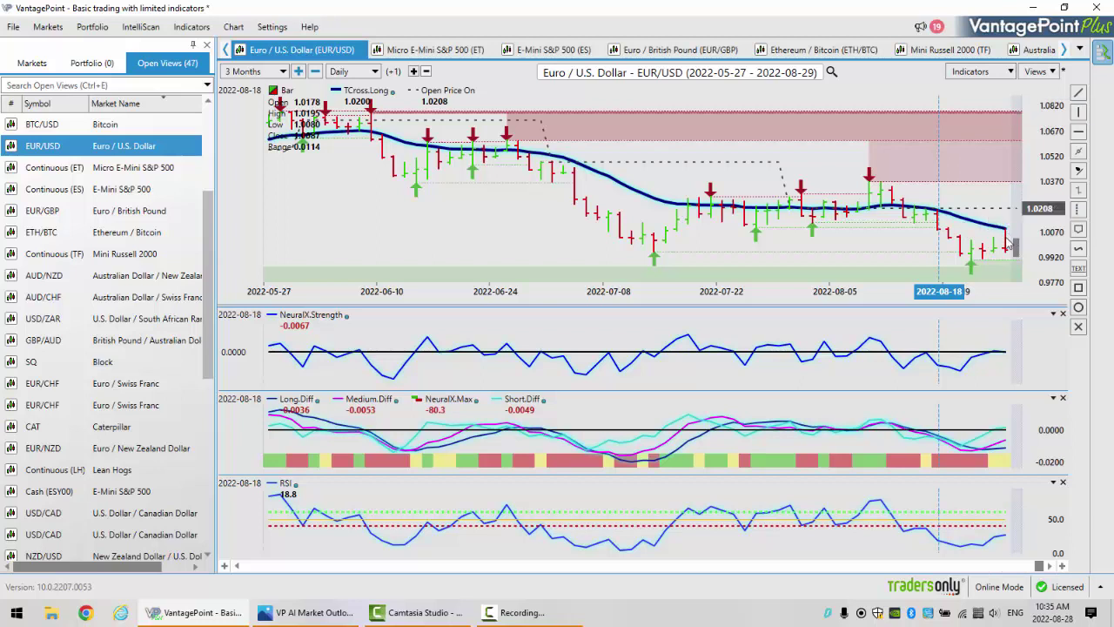
pyautogui.moveTo(1007, 243)
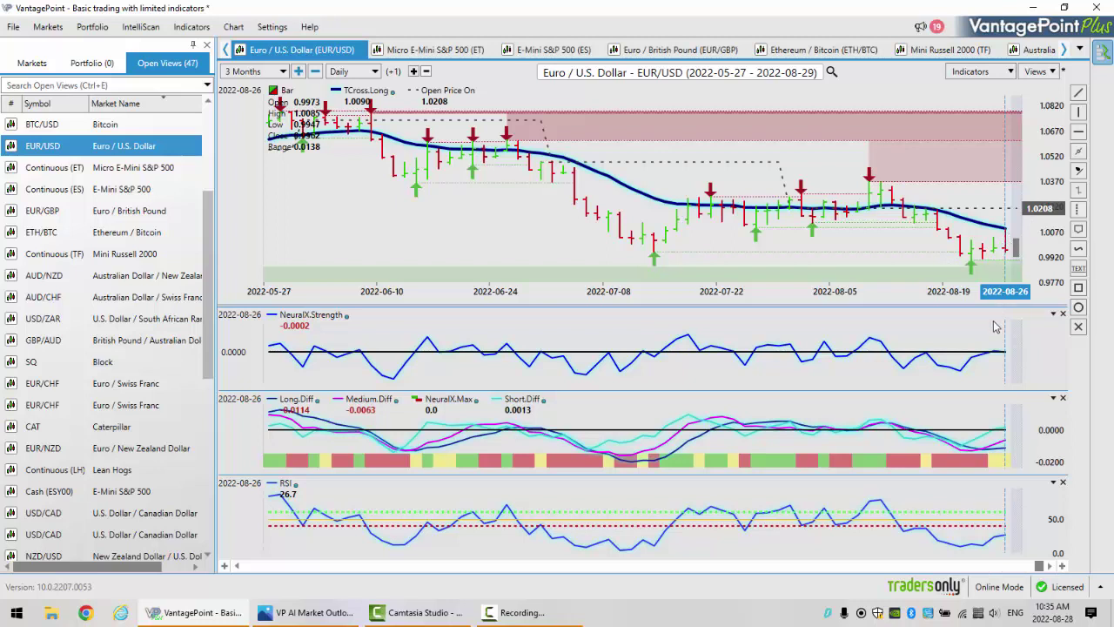
pyautogui.click(982, 463)
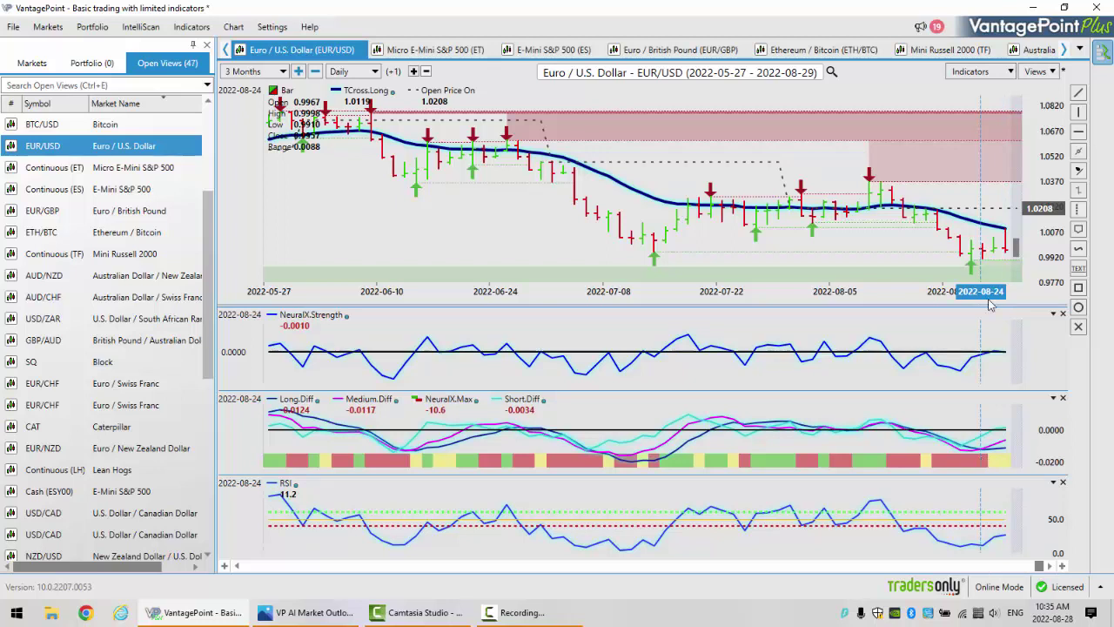
pyautogui.click(974, 261)
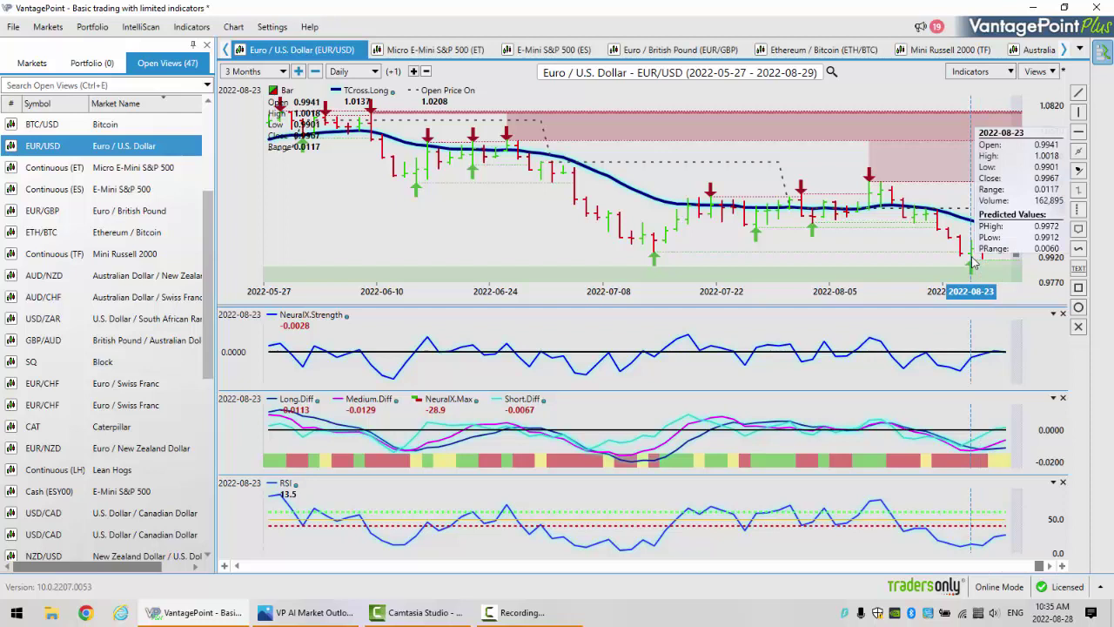
pyautogui.click(986, 450)
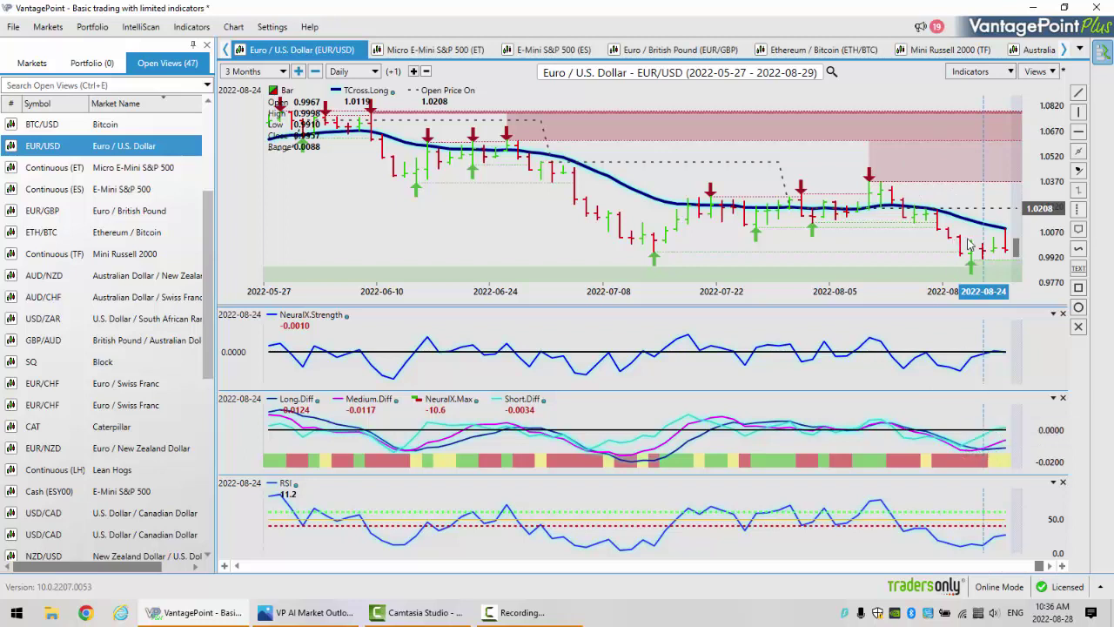
pyautogui.moveTo(974, 255)
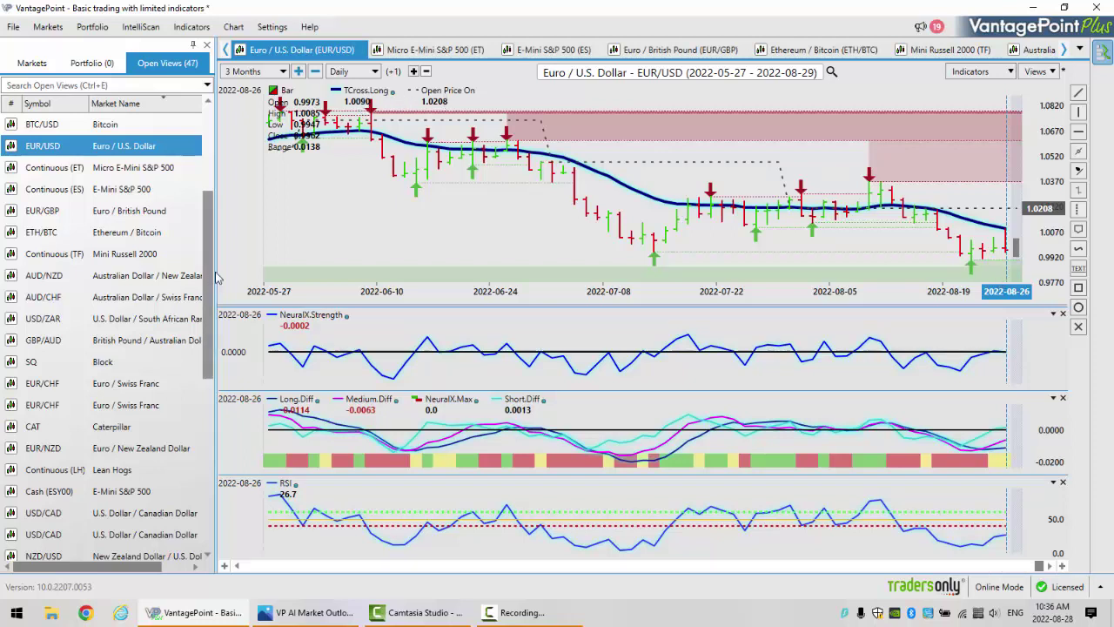
# Open the daily USD/CHF chart and read its 2022-08-26 bar: close 0.9631, RSI 73.3
pyautogui.moveTo(207, 266); pyautogui.dragTo(207, 183)
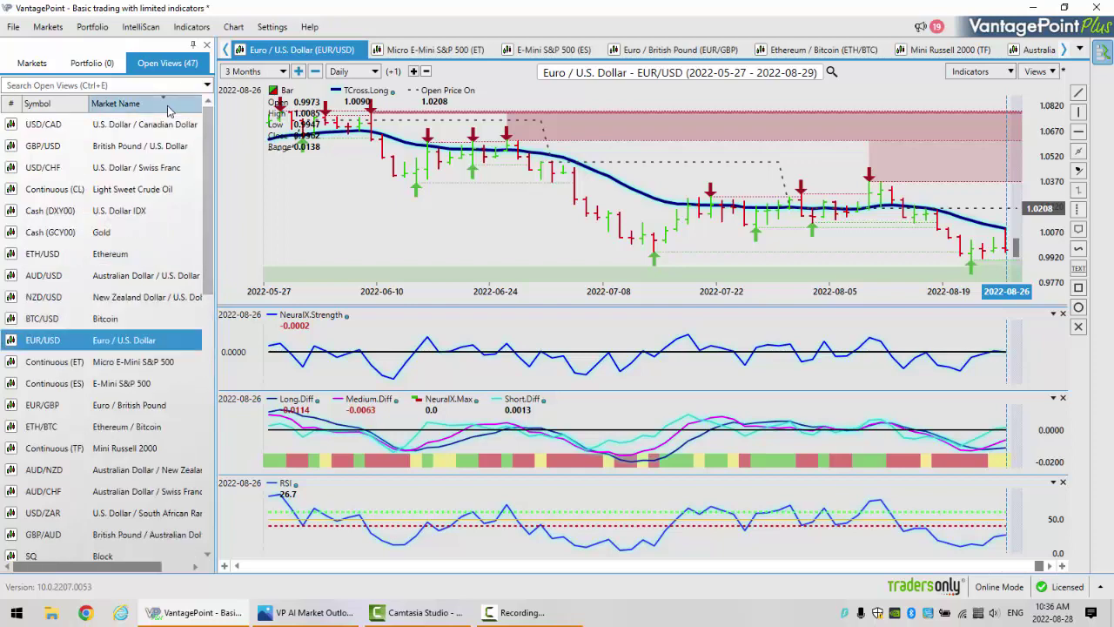
pyautogui.click(159, 170)
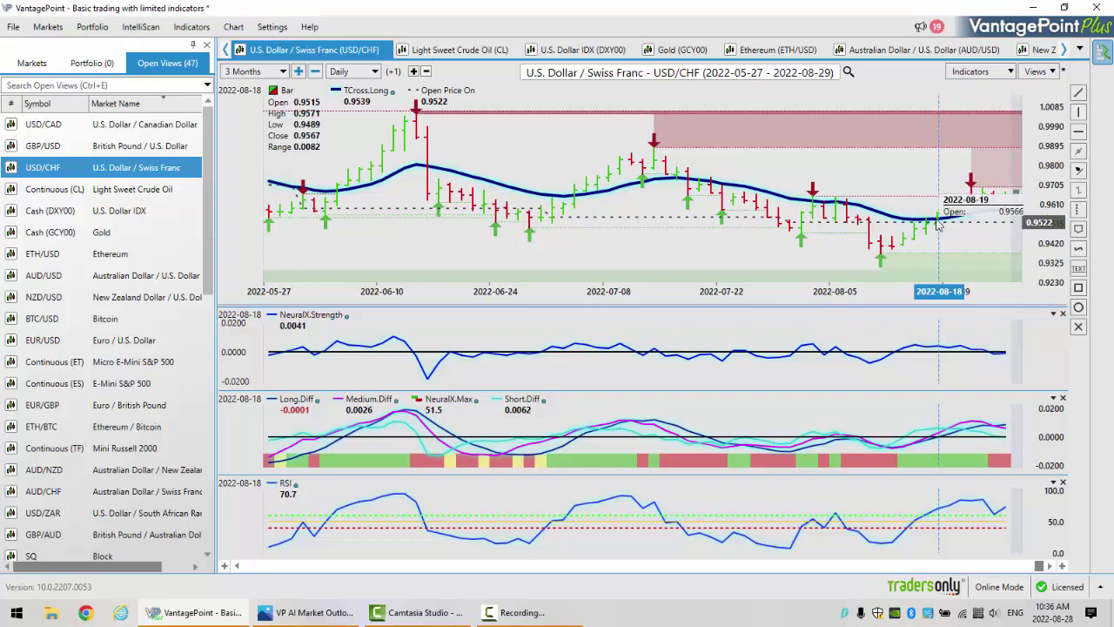
pyautogui.moveTo(945, 224)
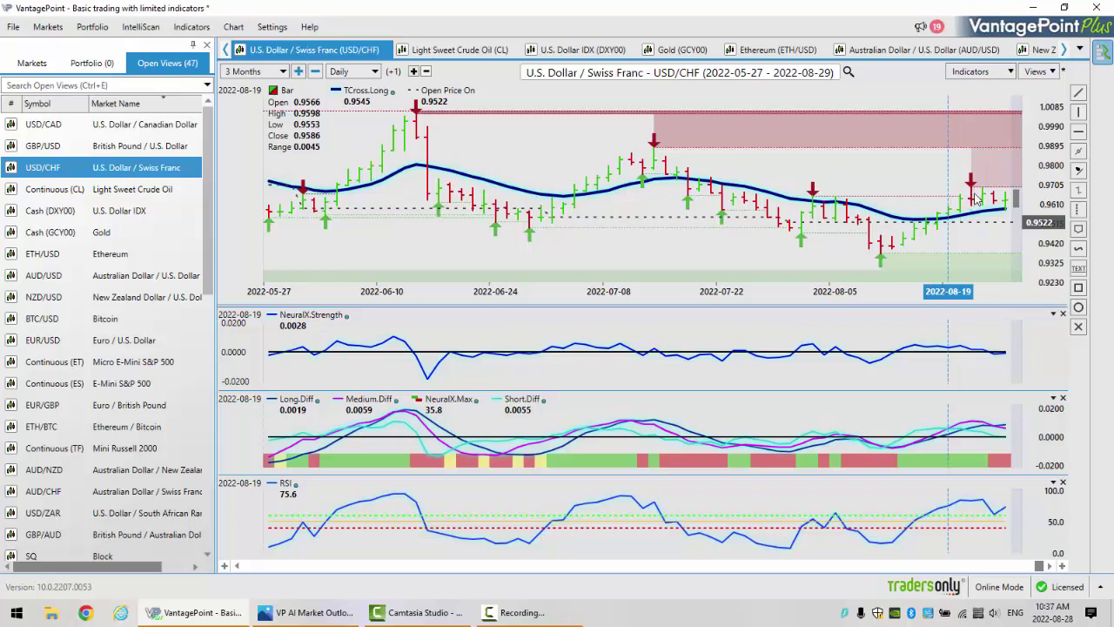
pyautogui.moveTo(1008, 216)
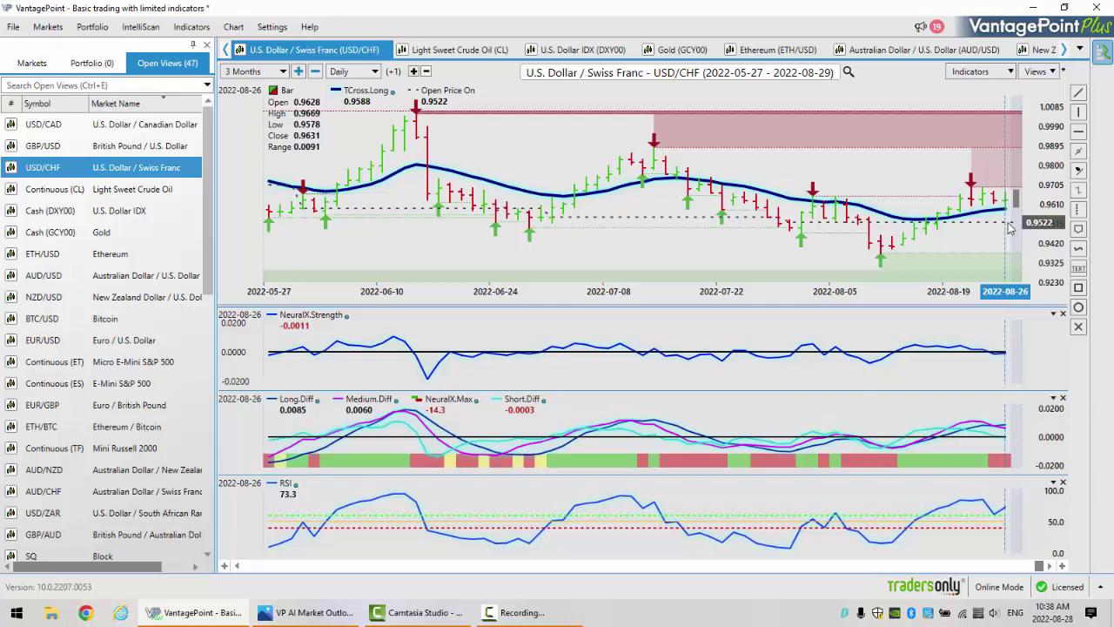
# Open the daily GBP/USD chart from the Open Views list
pyautogui.click(128, 154)
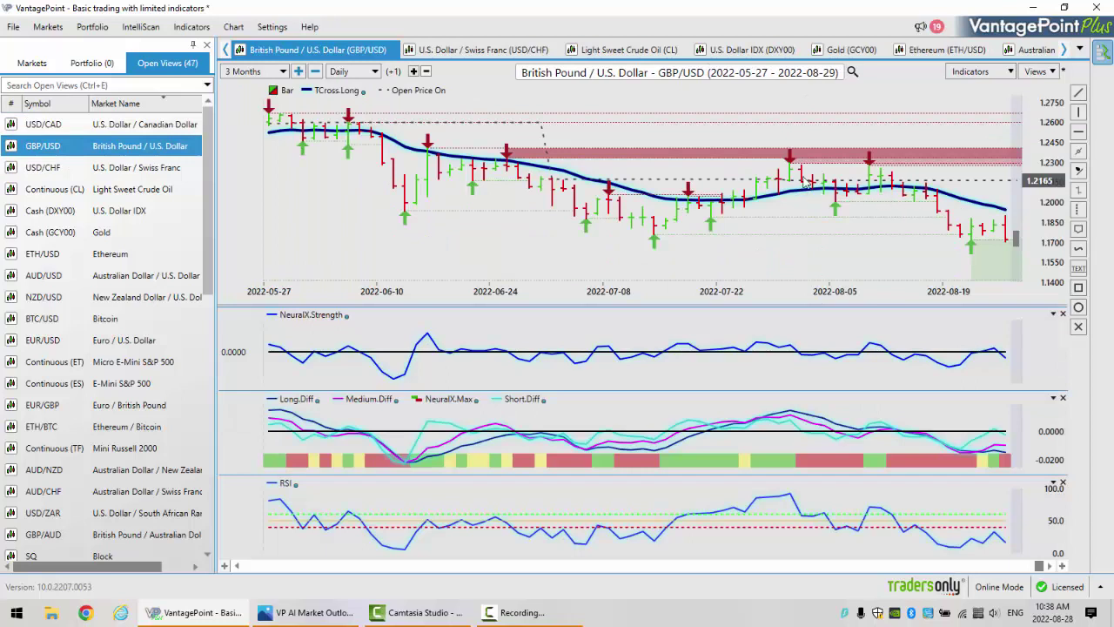
pyautogui.moveTo(793, 188)
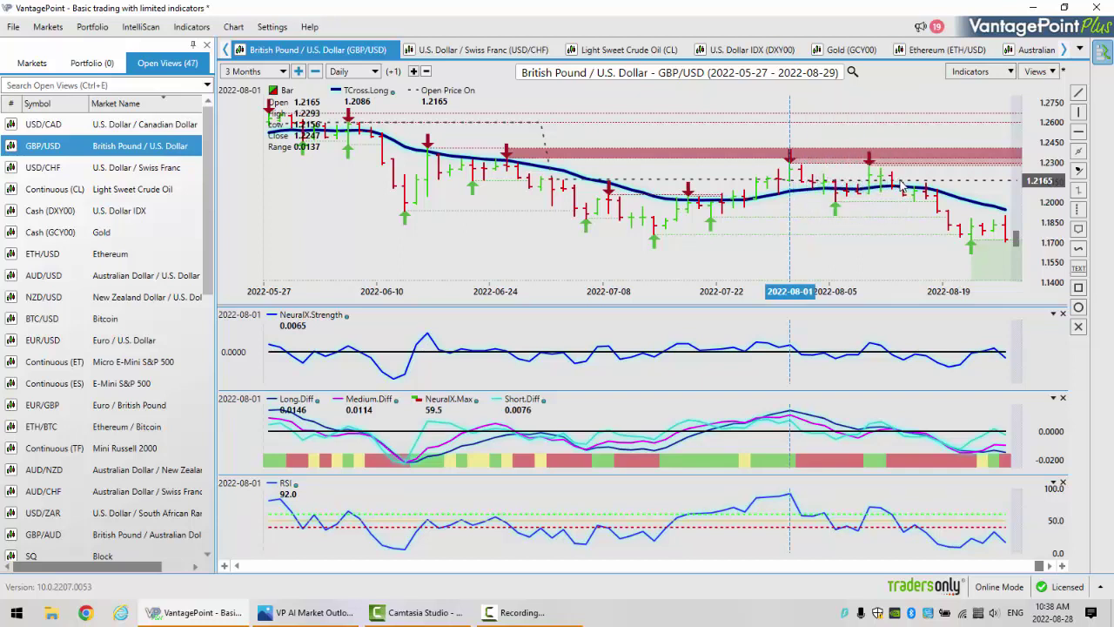
pyautogui.moveTo(902, 187)
# Read the GBP/USD bars from 2022-08-10 through 2022-08-16, ending at close 1.2085, RSI 43.6
pyautogui.click(871, 191)
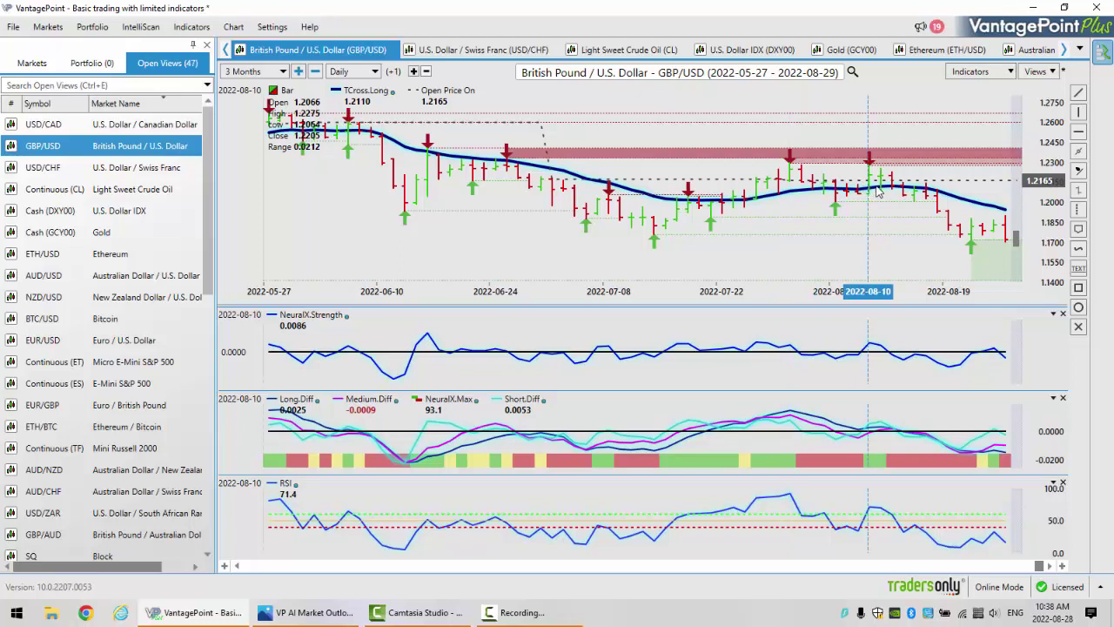
pyautogui.click(884, 196)
pyautogui.click(894, 196)
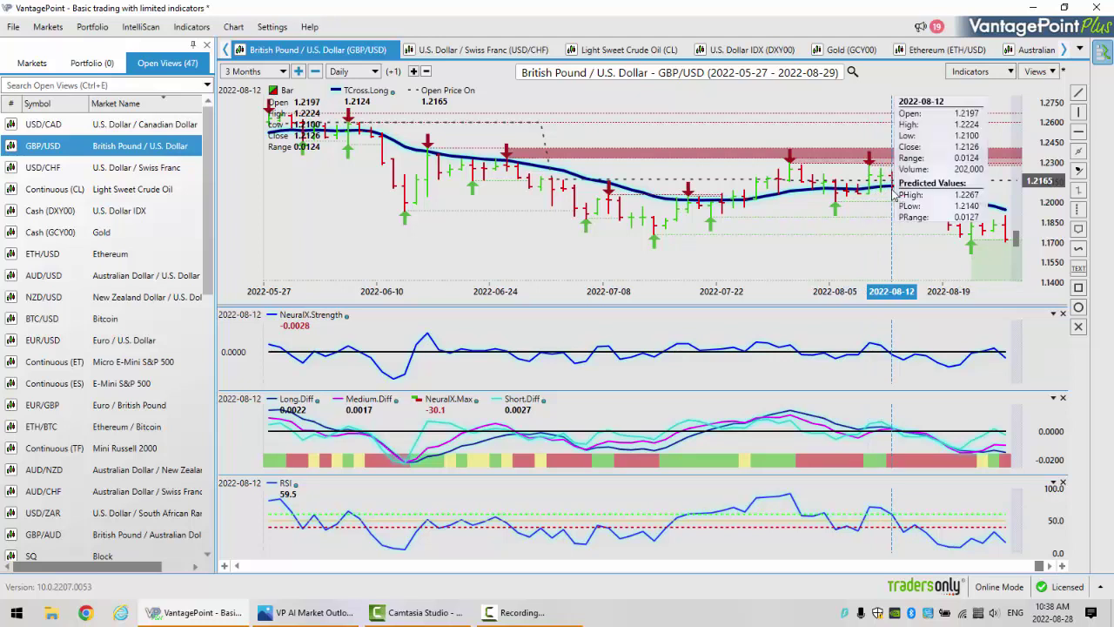
pyautogui.click(906, 199)
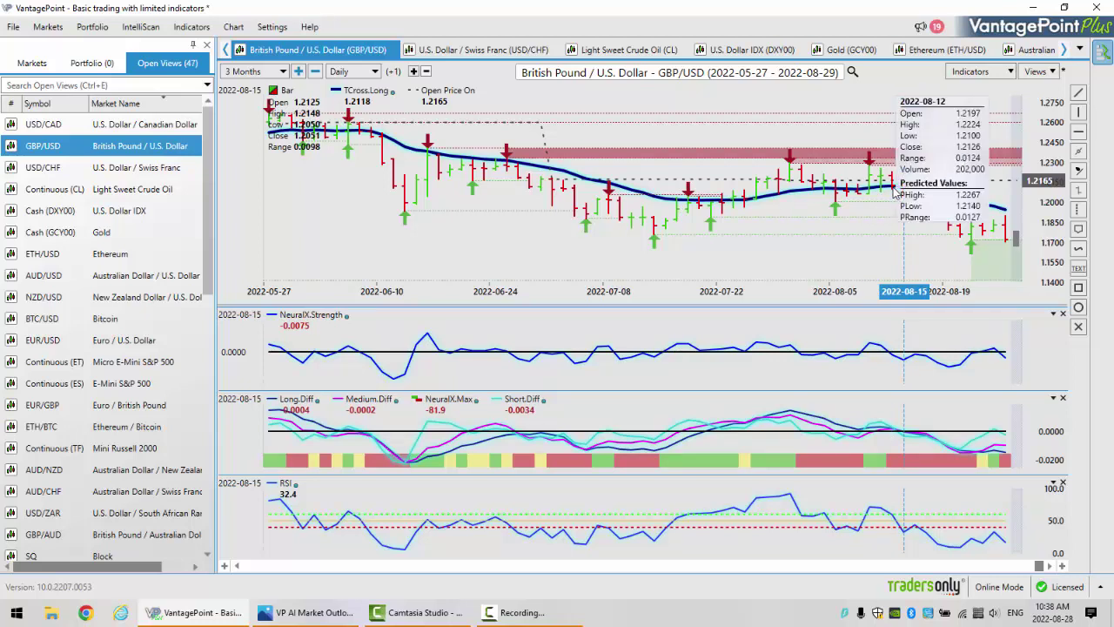
pyautogui.click(894, 193)
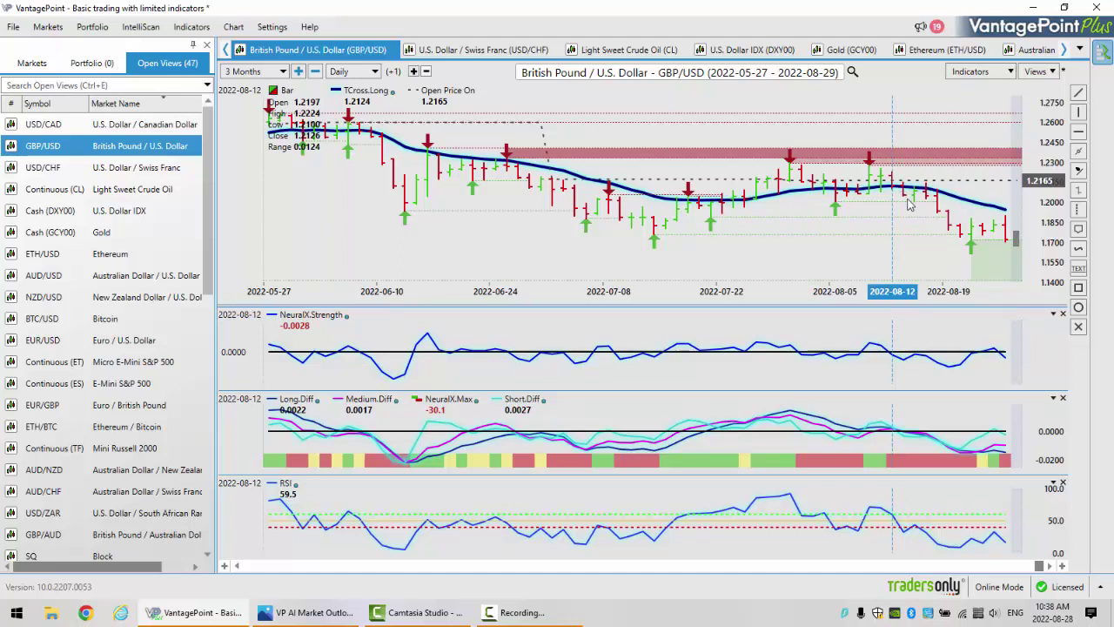
pyautogui.click(905, 199)
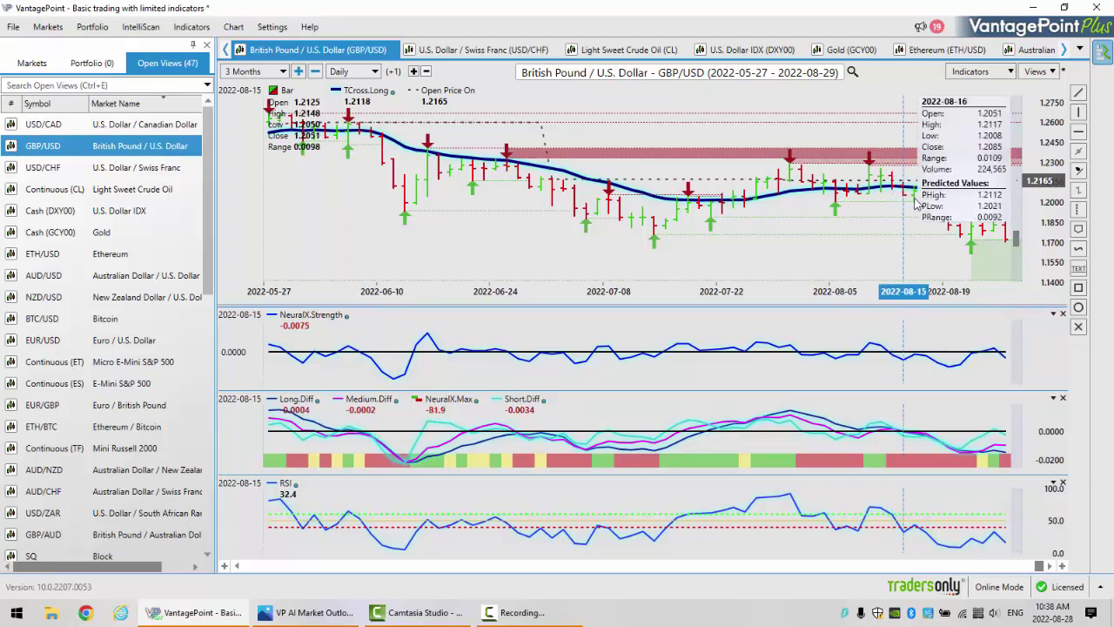
pyautogui.click(912, 200)
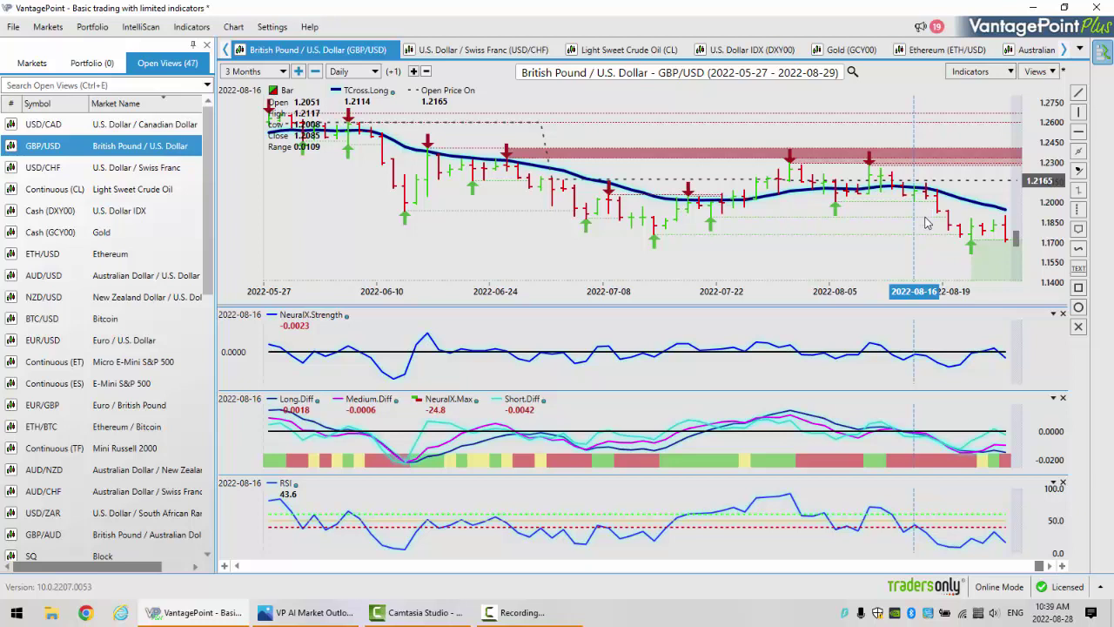
pyautogui.moveTo(1009, 231)
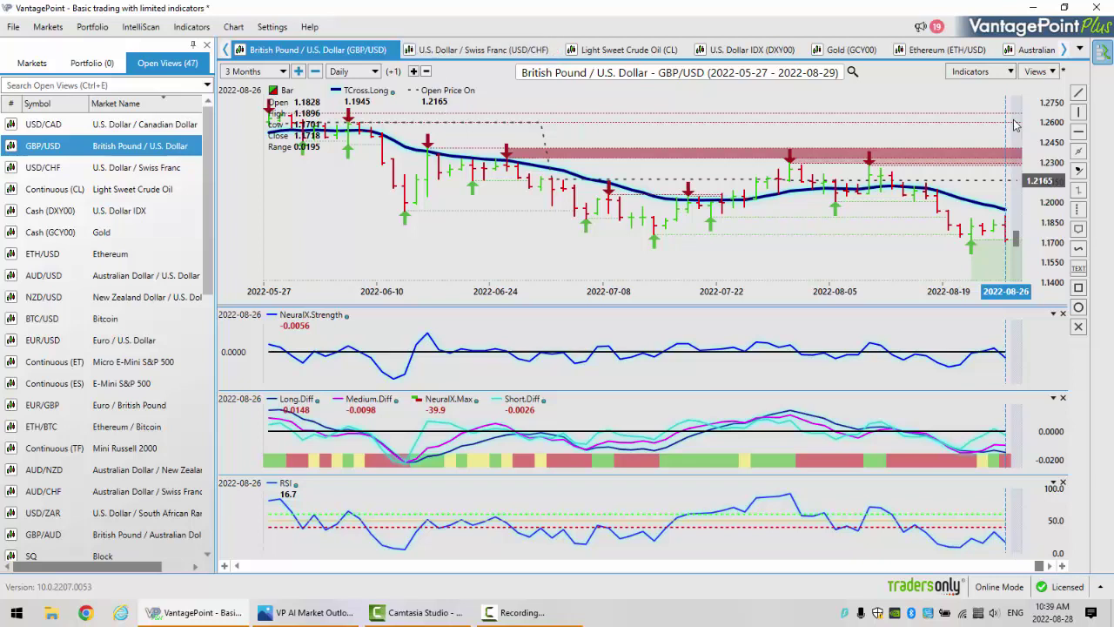
pyautogui.moveTo(1008, 212)
pyautogui.moveTo(976, 233)
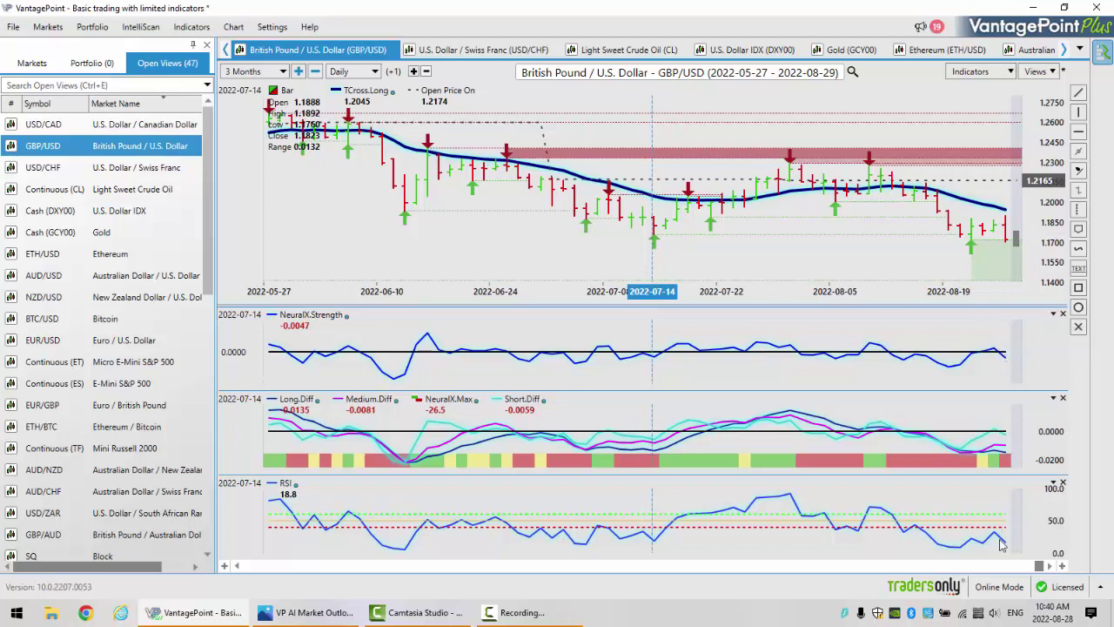
pyautogui.moveTo(1003, 545)
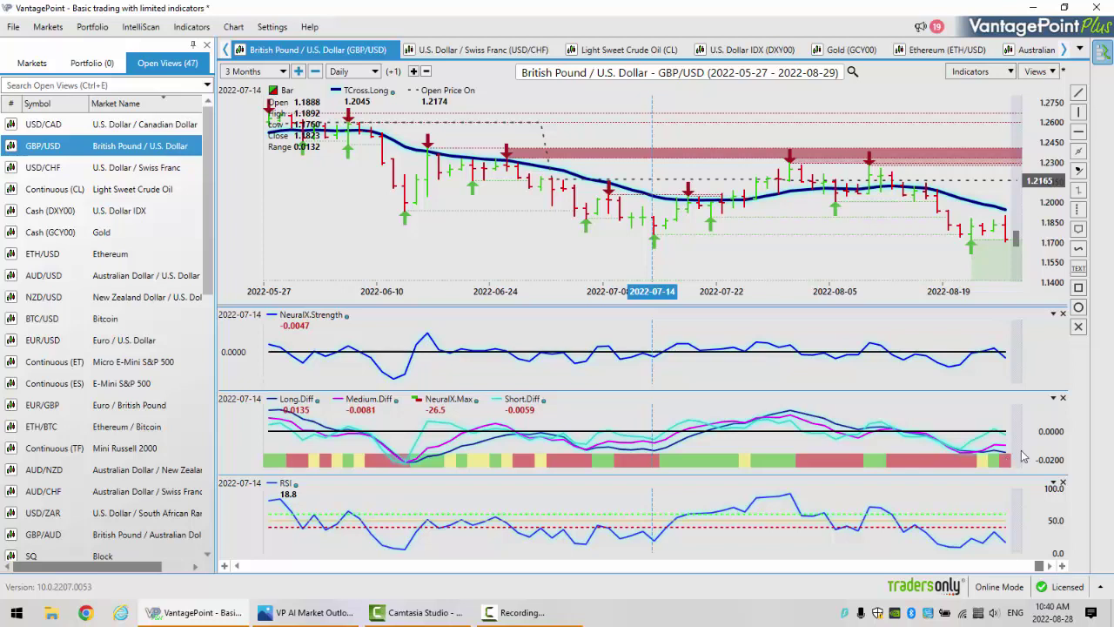
pyautogui.moveTo(1017, 242)
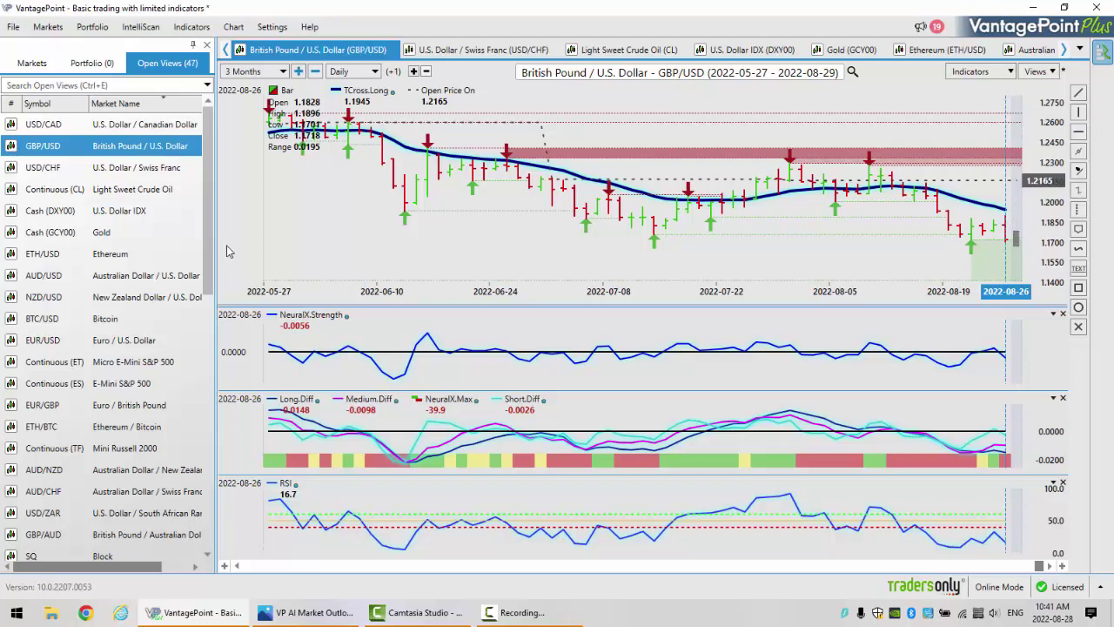
pyautogui.scroll(-9, 173, 555)
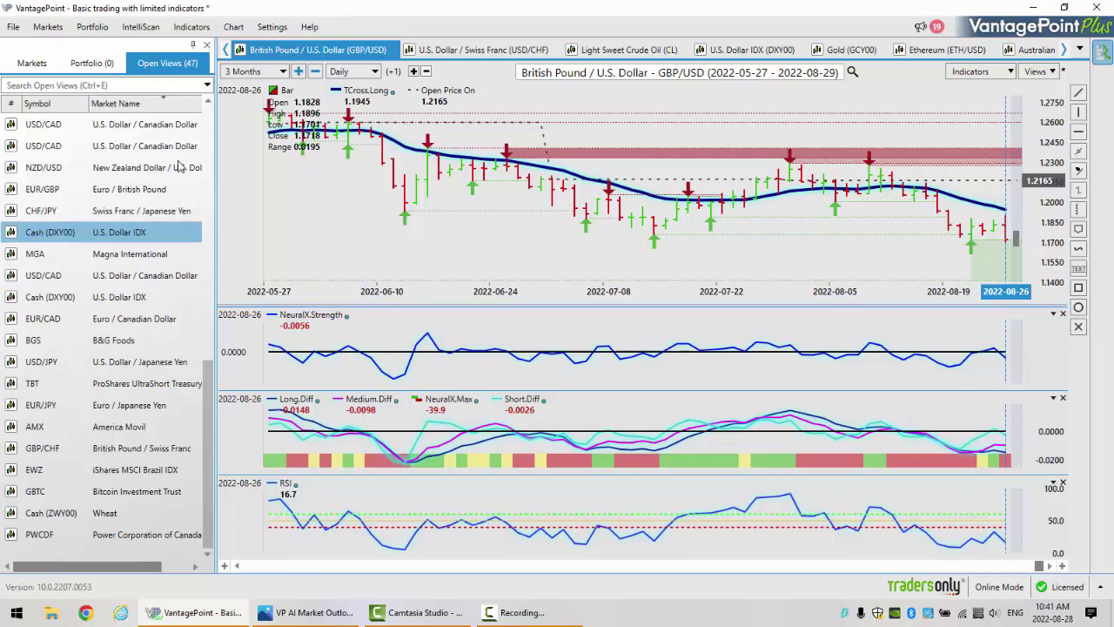
# Open the daily USD/JPY chart, showing price near 137.67 above the long line
pyautogui.click(209, 105)
pyautogui.click(209, 105)
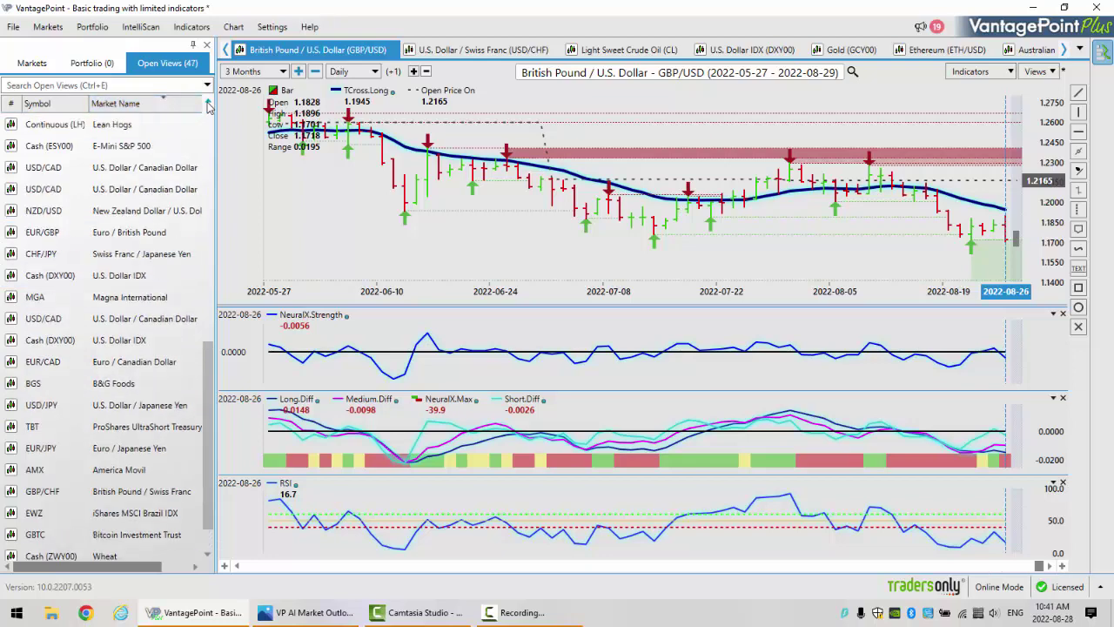
pyautogui.click(209, 105)
pyautogui.click(209, 104)
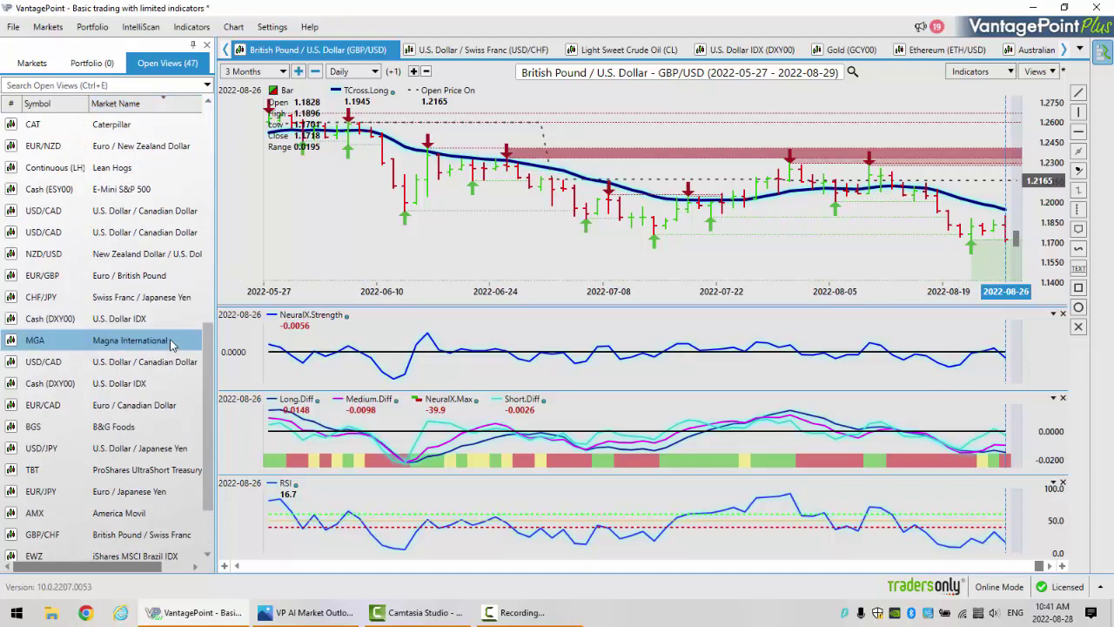
pyautogui.click(142, 448)
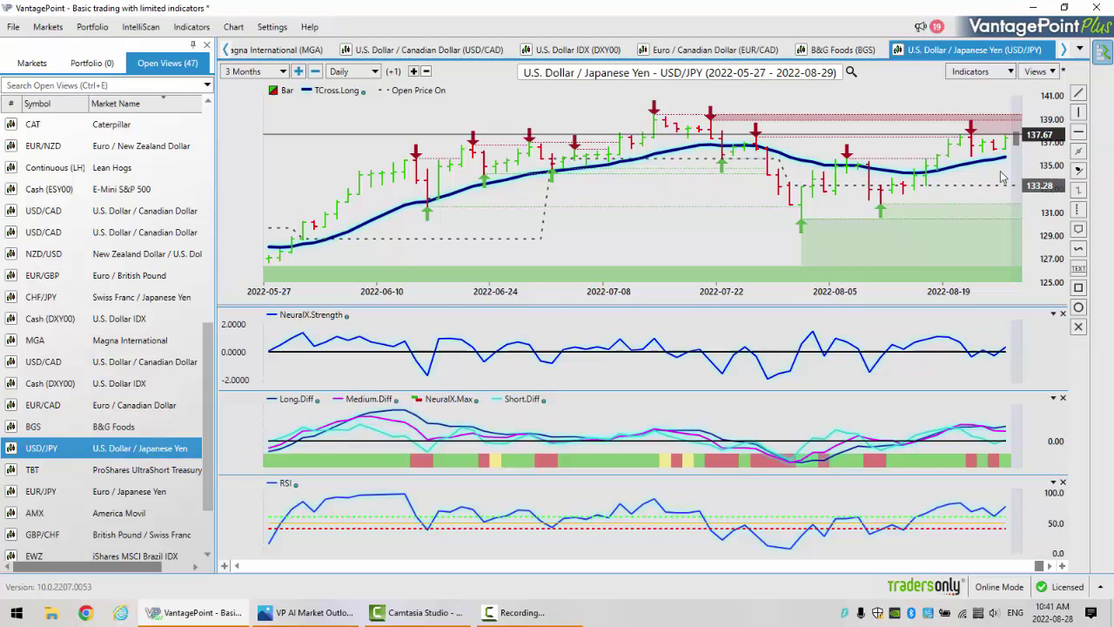
pyautogui.moveTo(1007, 157)
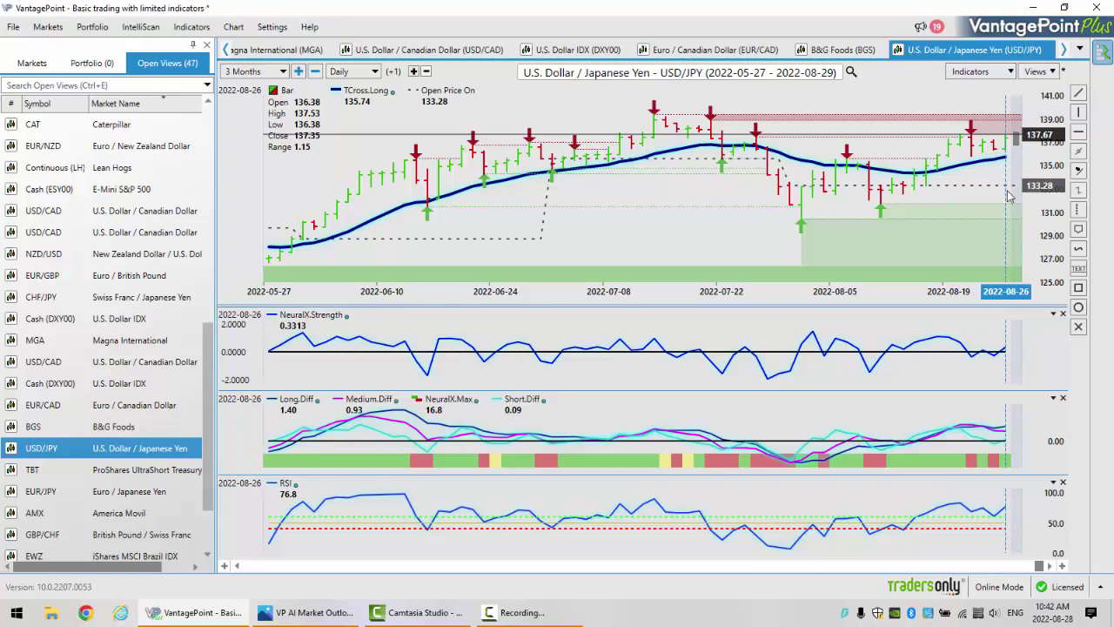
pyautogui.moveTo(976, 433)
pyautogui.moveTo(206, 381); pyautogui.dragTo(206, 165)
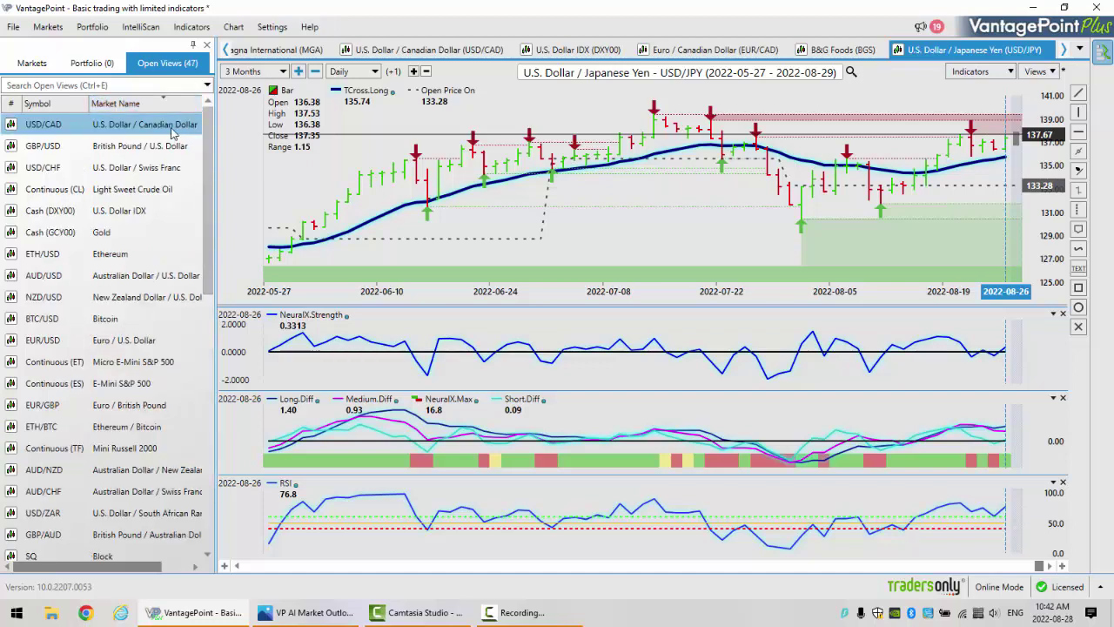
# Open the daily USD/CAD chart and read its 2022-08-26 bar: close 1.2990, RSI 64.8
pyautogui.doubleClick(172, 132)
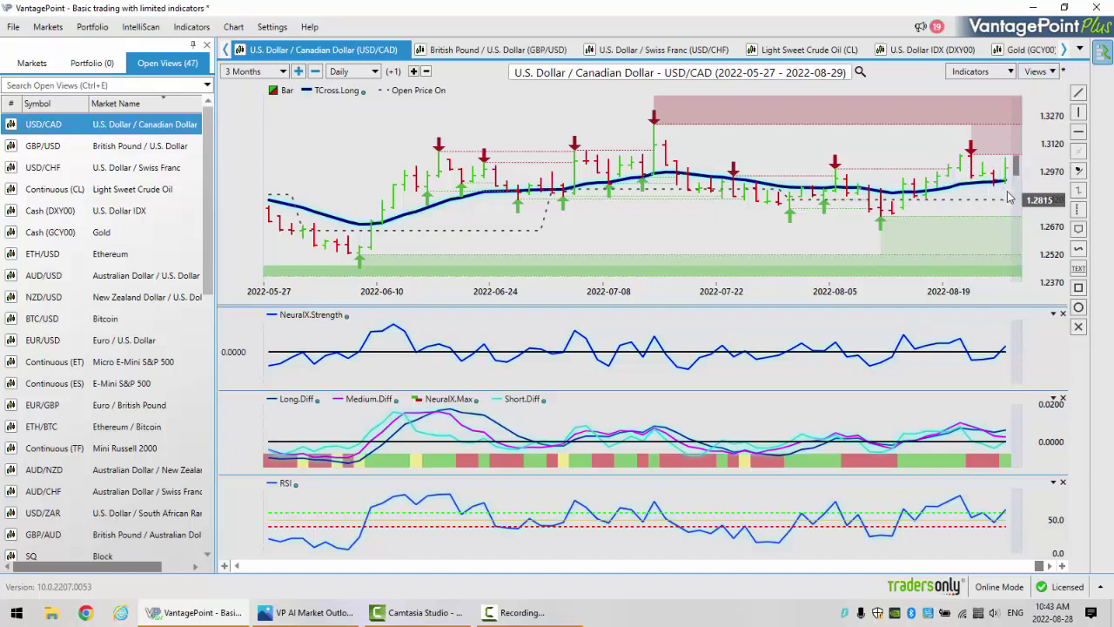
pyautogui.click(1008, 199)
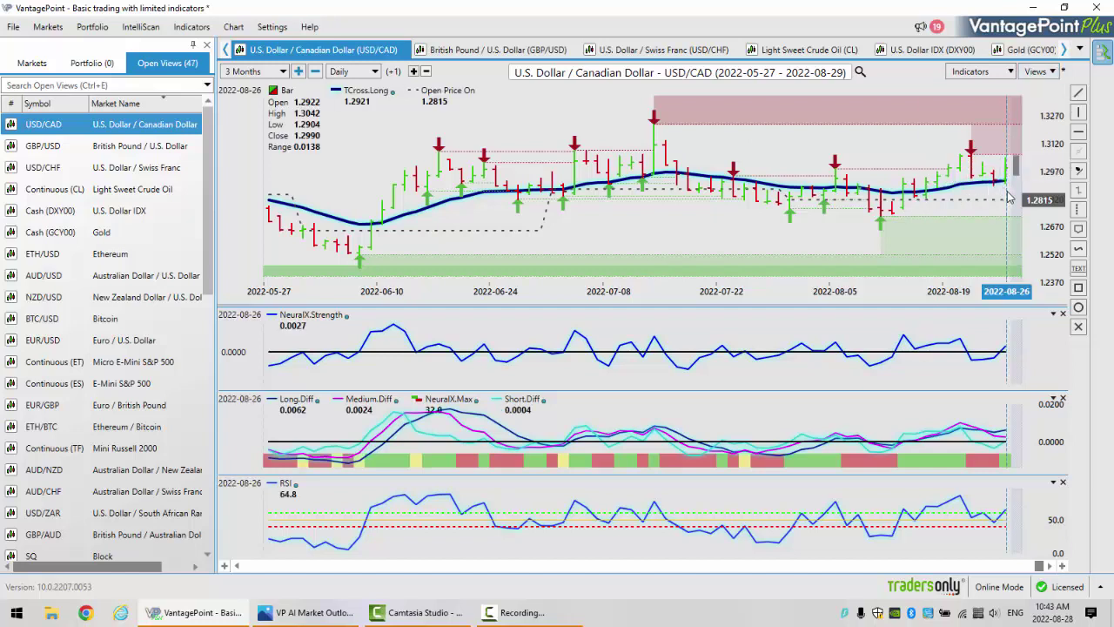
pyautogui.click(963, 168)
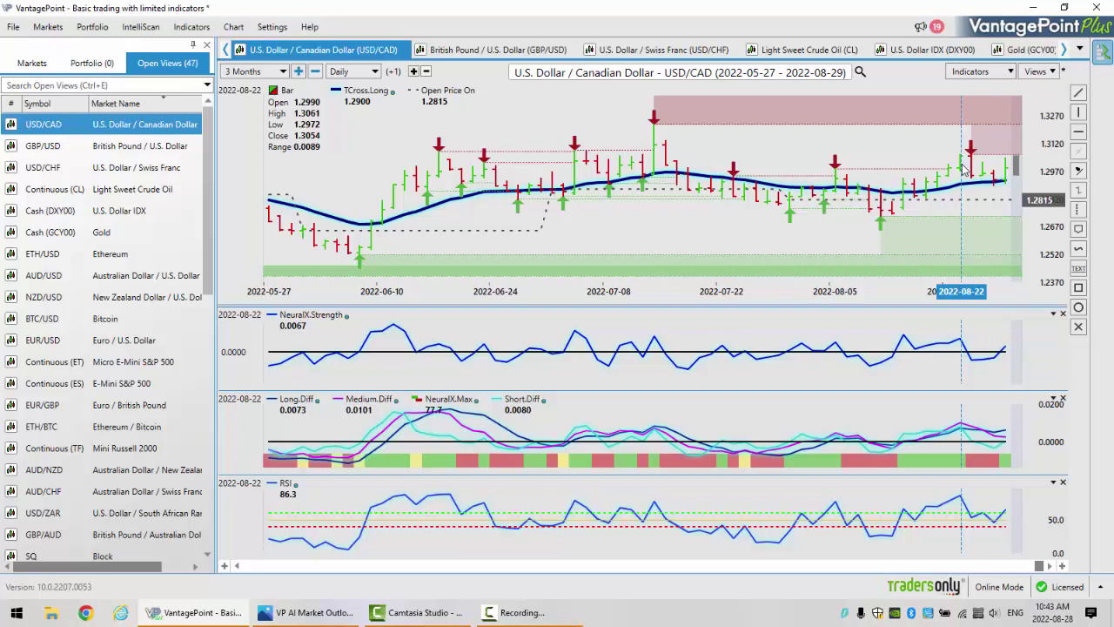
pyautogui.moveTo(961, 174)
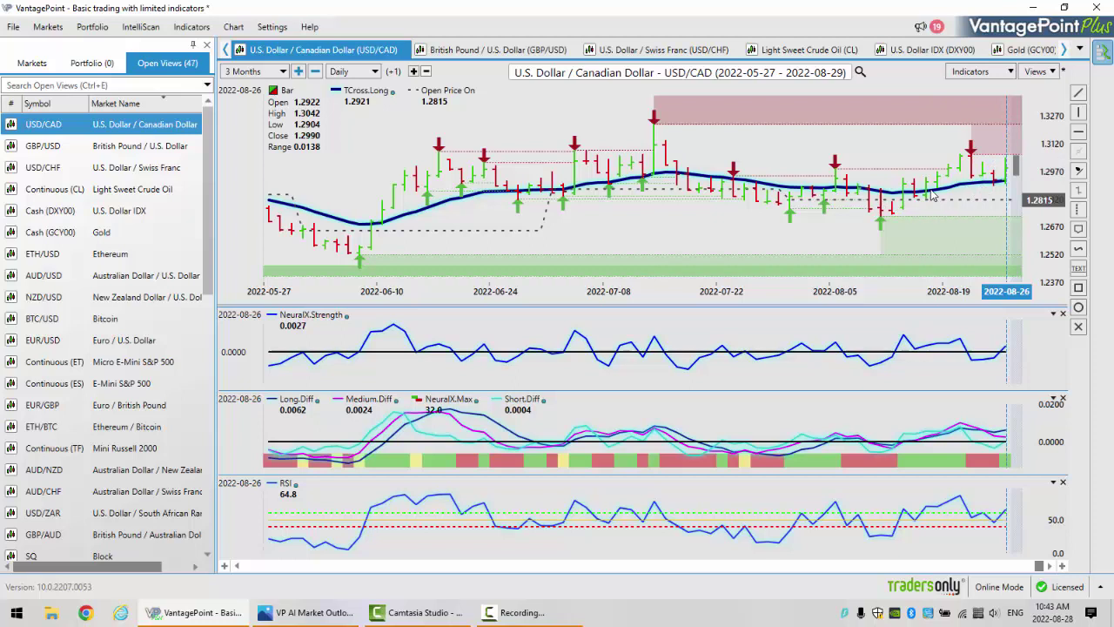
pyautogui.moveTo(933, 196)
pyautogui.moveTo(1018, 172)
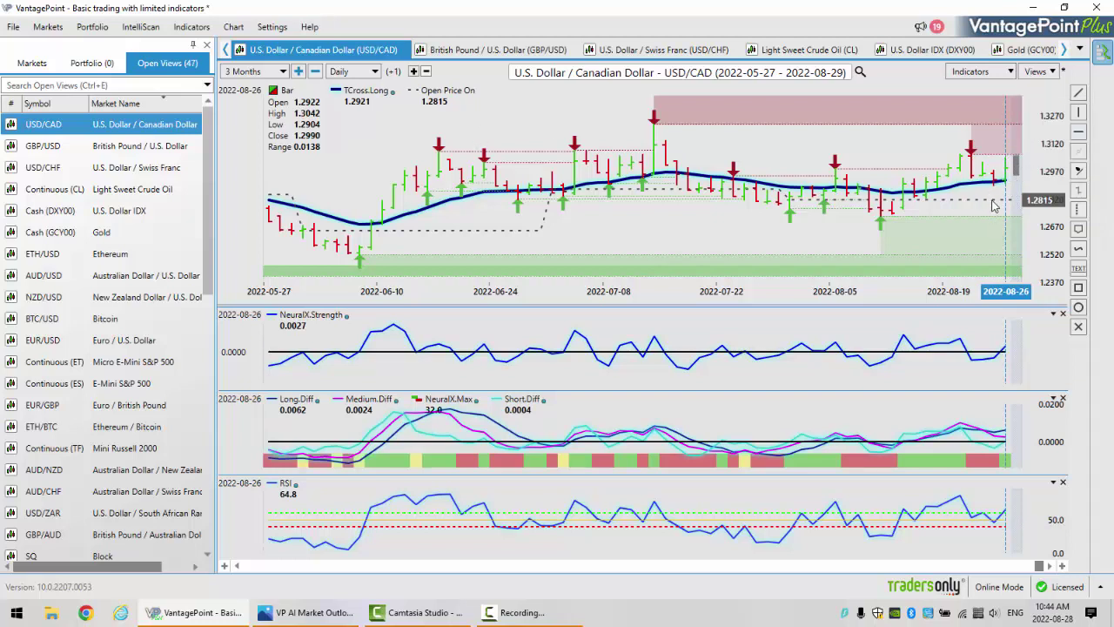
pyautogui.moveTo(995, 200)
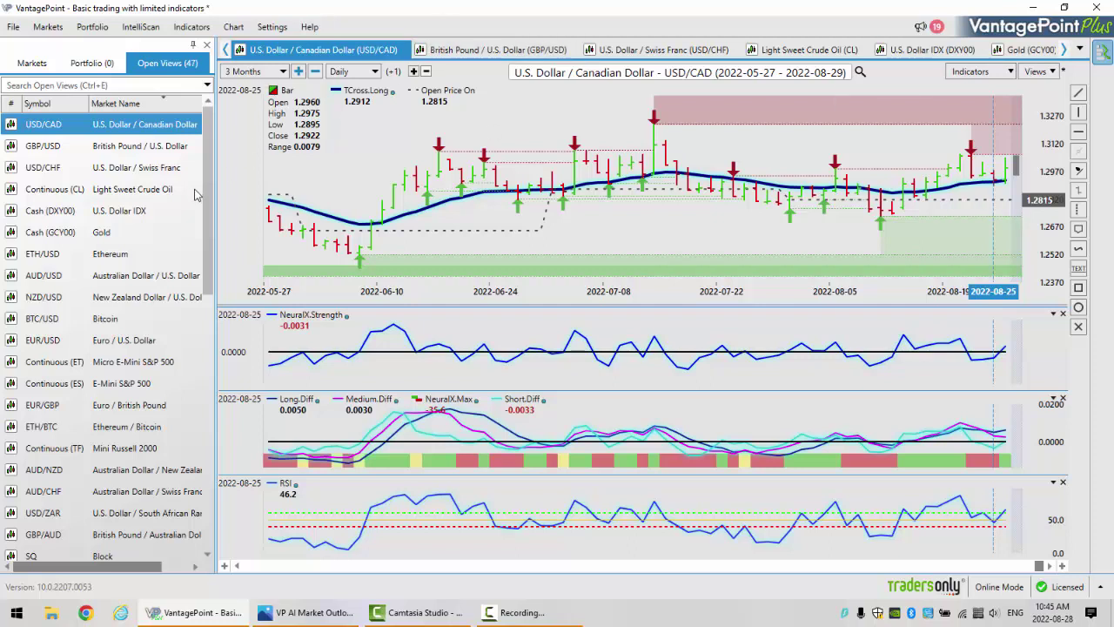
# Open the daily AUD/USD chart and lock on the 2022-08-23 bar: close 0.6925, RSI 46.4
pyautogui.click(172, 273)
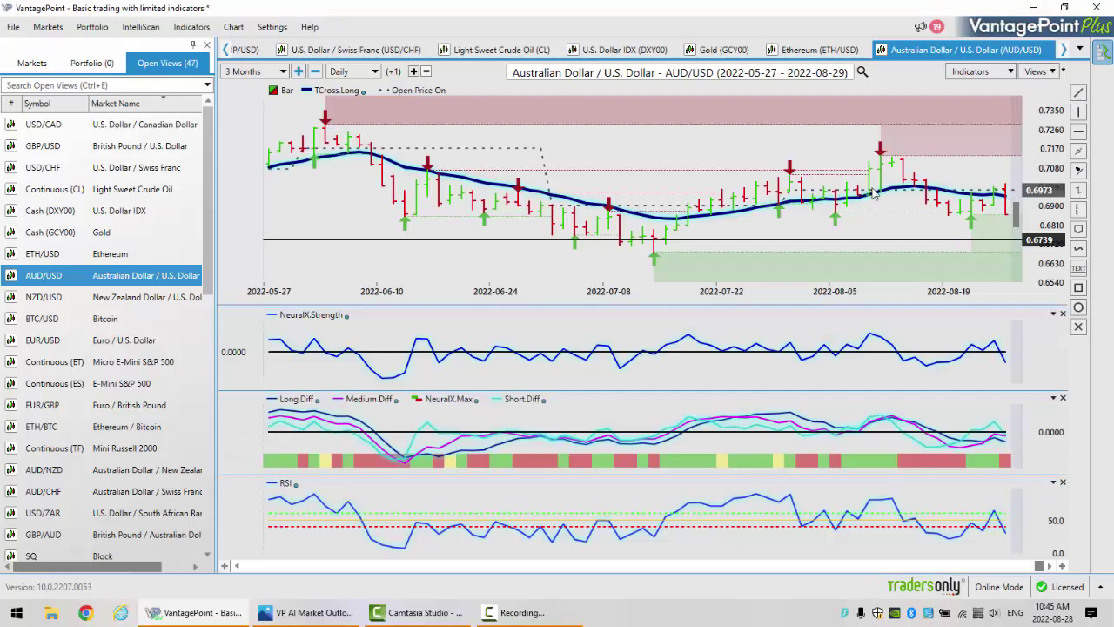
pyautogui.moveTo(870, 193)
pyautogui.moveTo(882, 166)
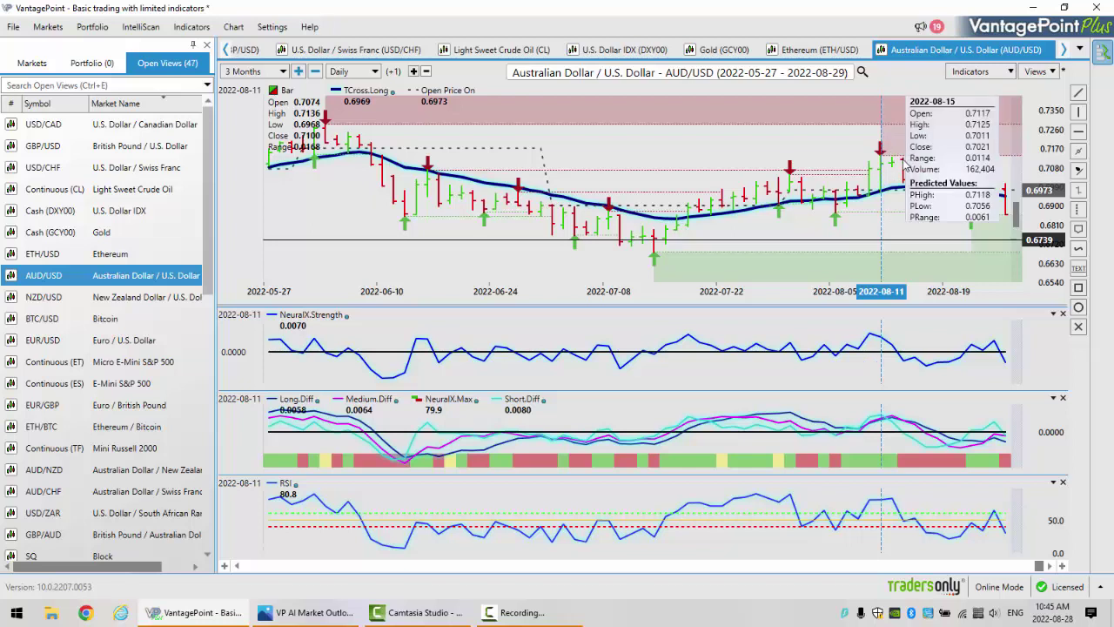
pyautogui.moveTo(905, 193)
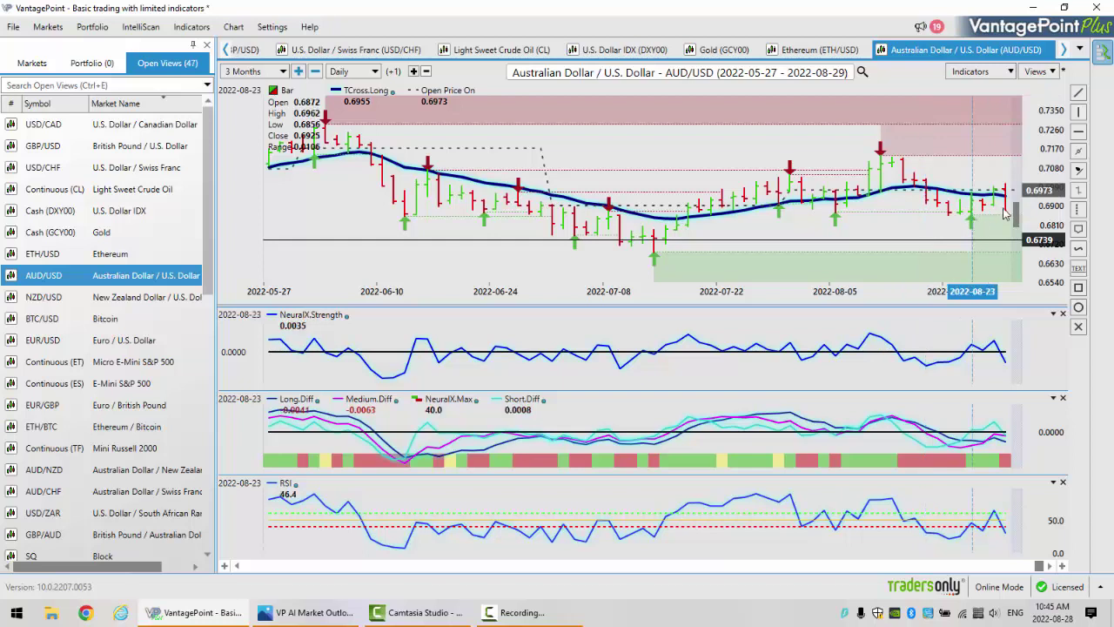
pyautogui.moveTo(1008, 205)
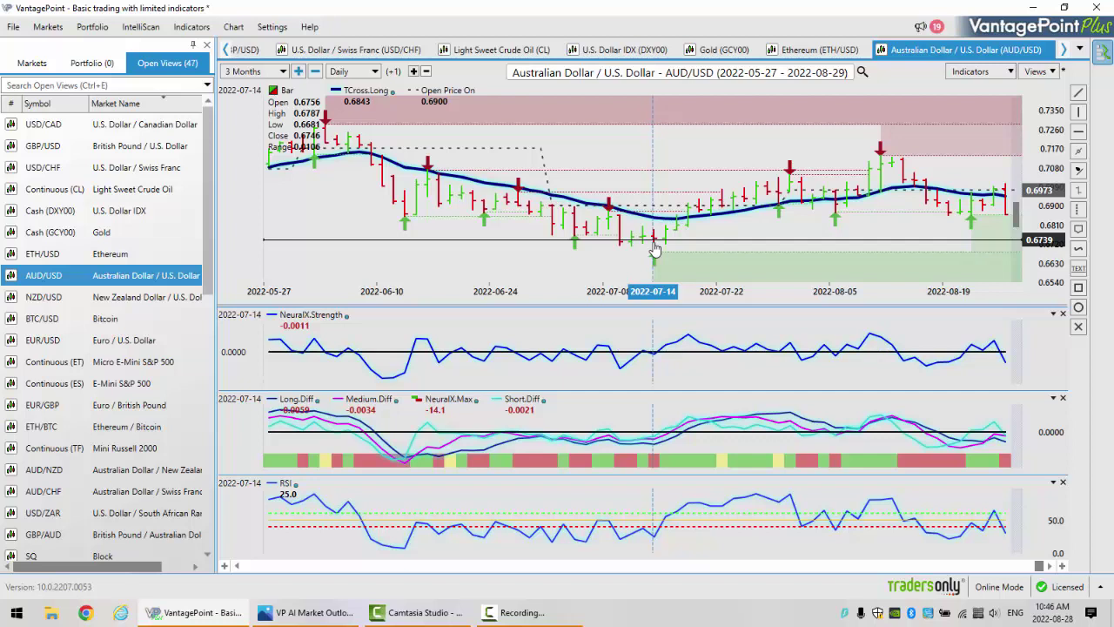
pyautogui.click(973, 225)
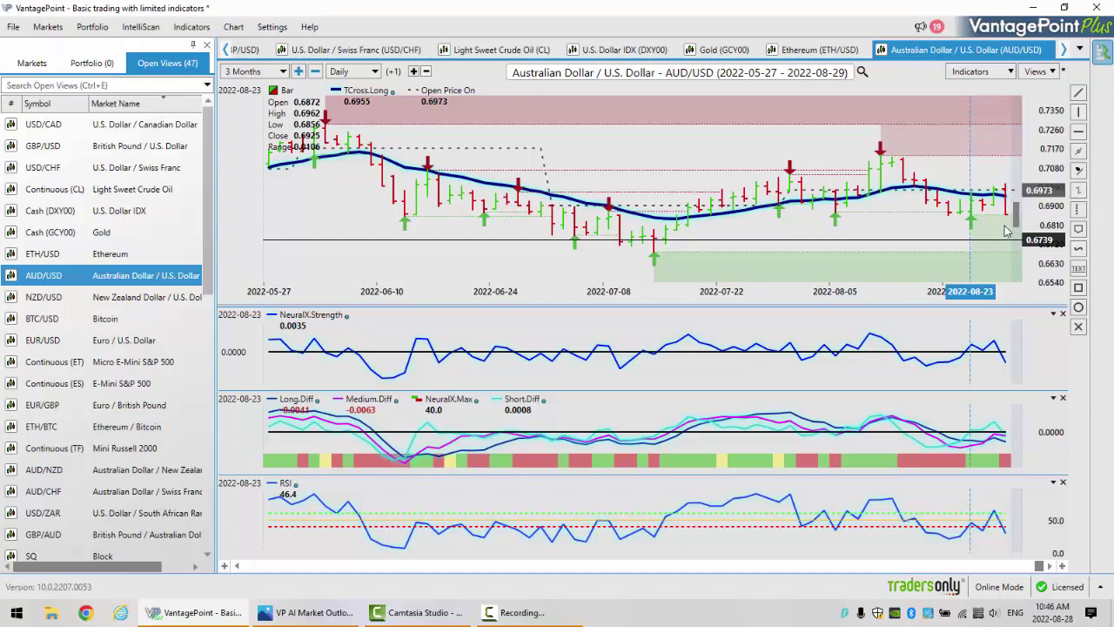
# View the daily NZD/USD chart, then bring the VP AI Market Outlook thumbnail full-window
pyautogui.click(154, 297)
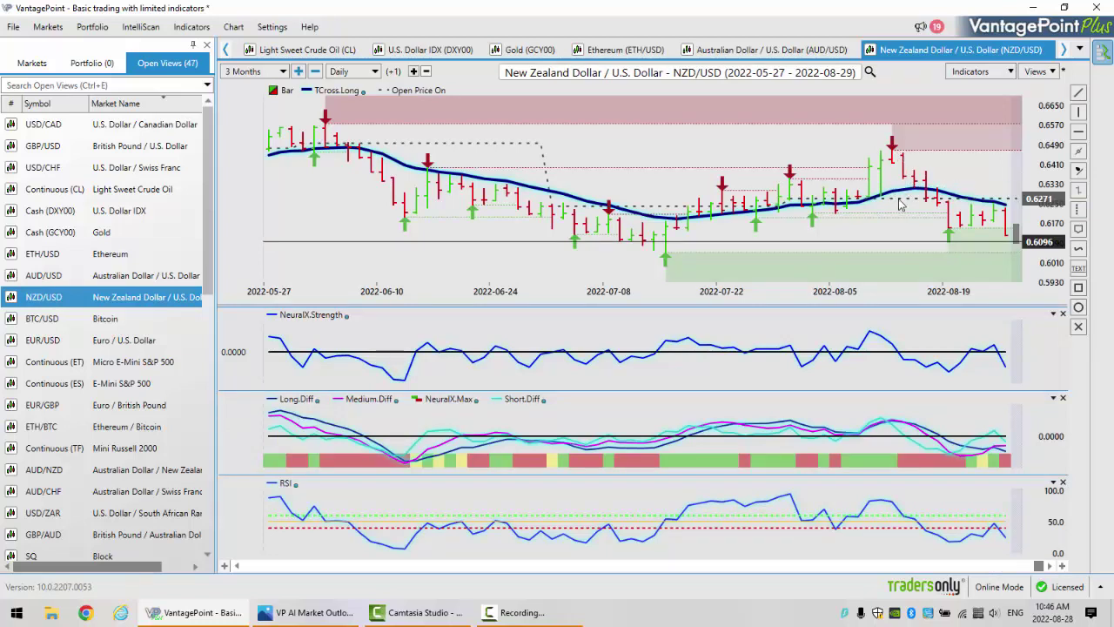
pyautogui.moveTo(920, 194)
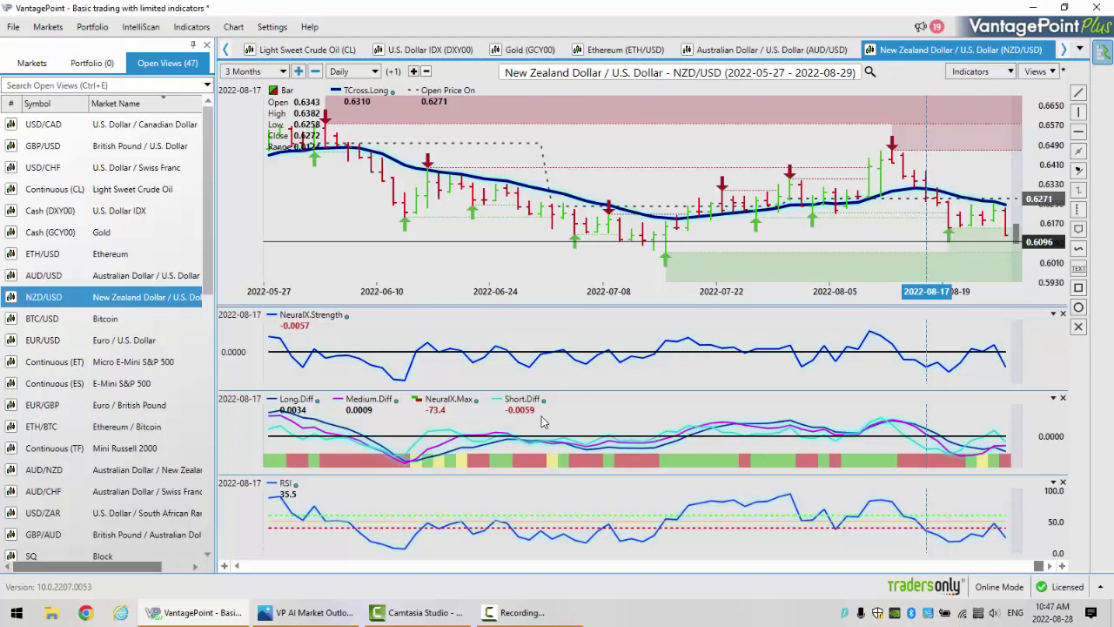
pyautogui.click(309, 612)
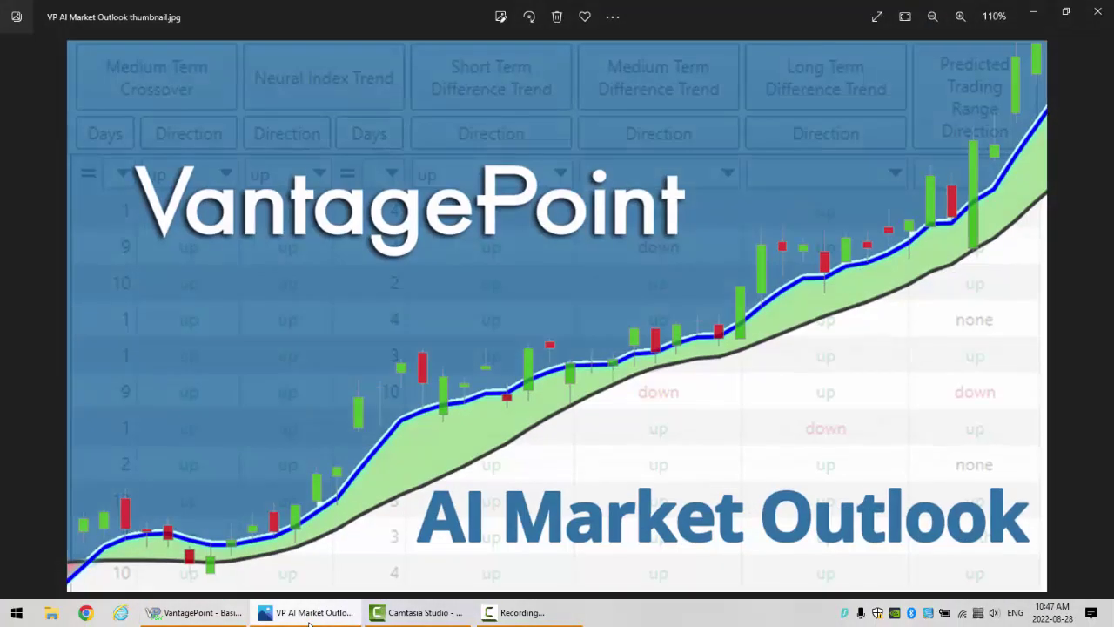